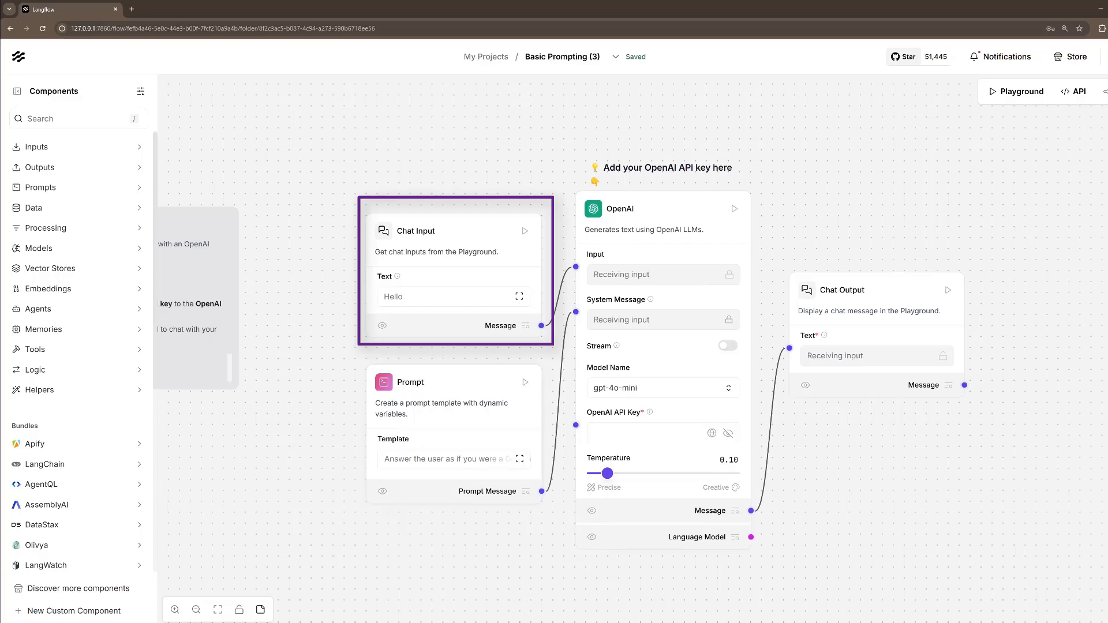
# Change the Prompt component's template to "Answer the user as if you were a mighty pirate!" and save it.
pyautogui.click(520, 459)
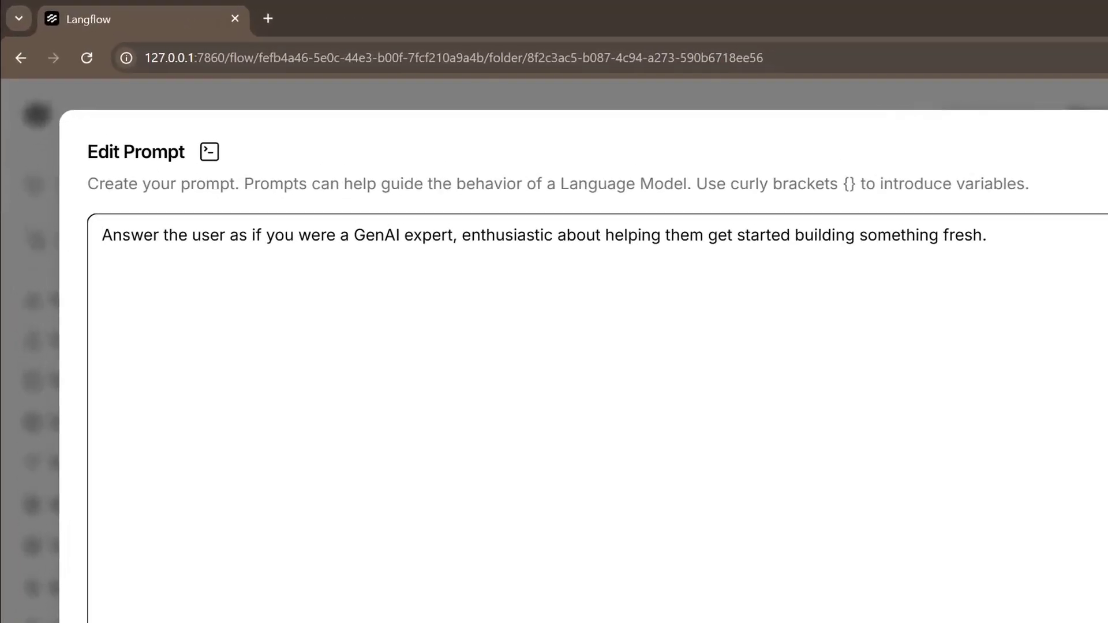
pyautogui.moveTo(366, 235); pyautogui.dragTo(987, 234)
pyautogui.press('BackSpace')
pyautogui.press('BackSpace')
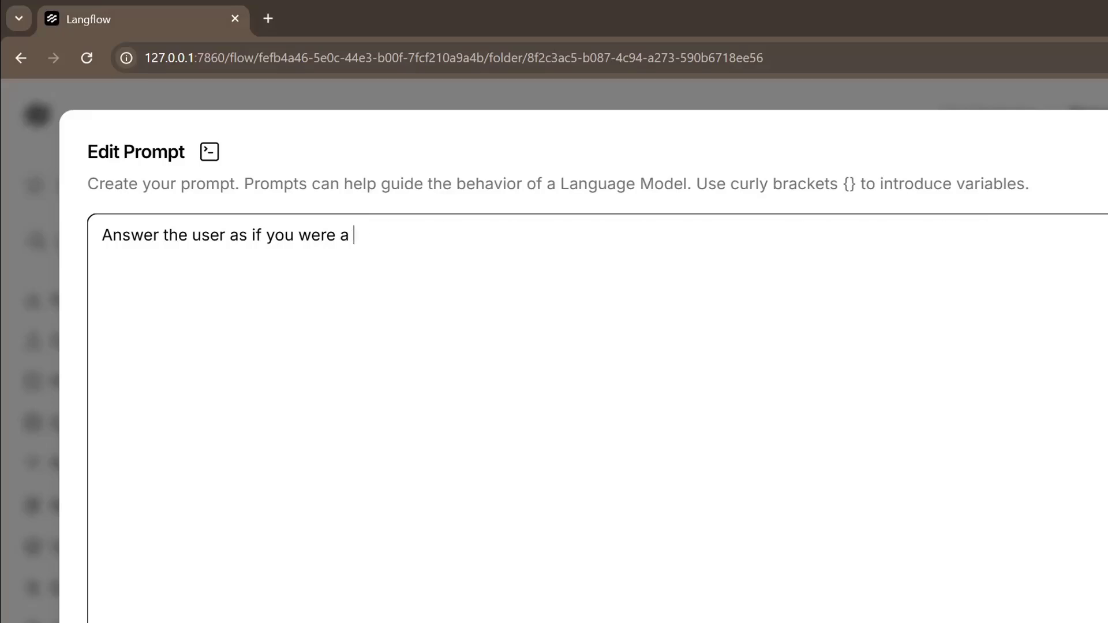
pyautogui.write('mighty pirate!')
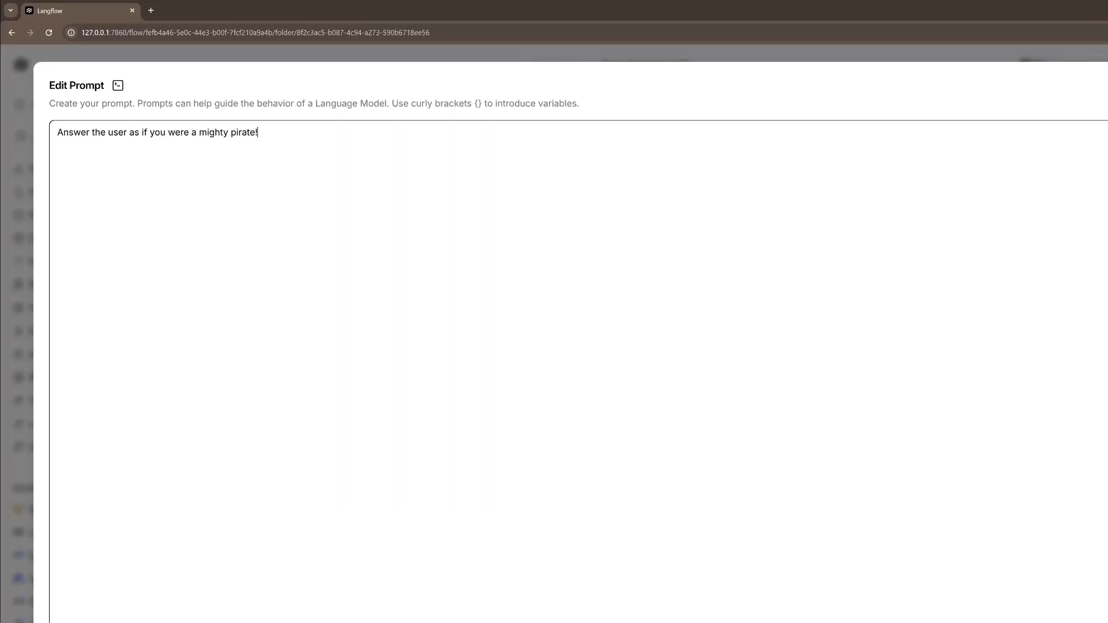
pyautogui.click(1072, 585)
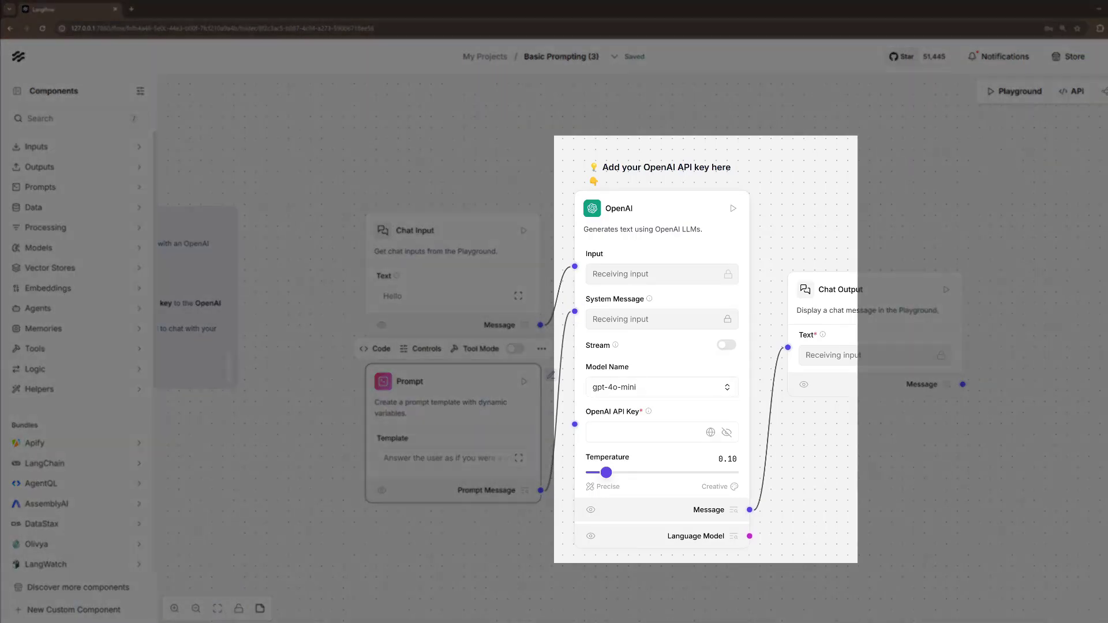
# Replace the OpenAI component with a Google Generative AI component, placed between the Prompt and Chat Output components.
pyautogui.click(662, 216)
pyautogui.click(738, 175)
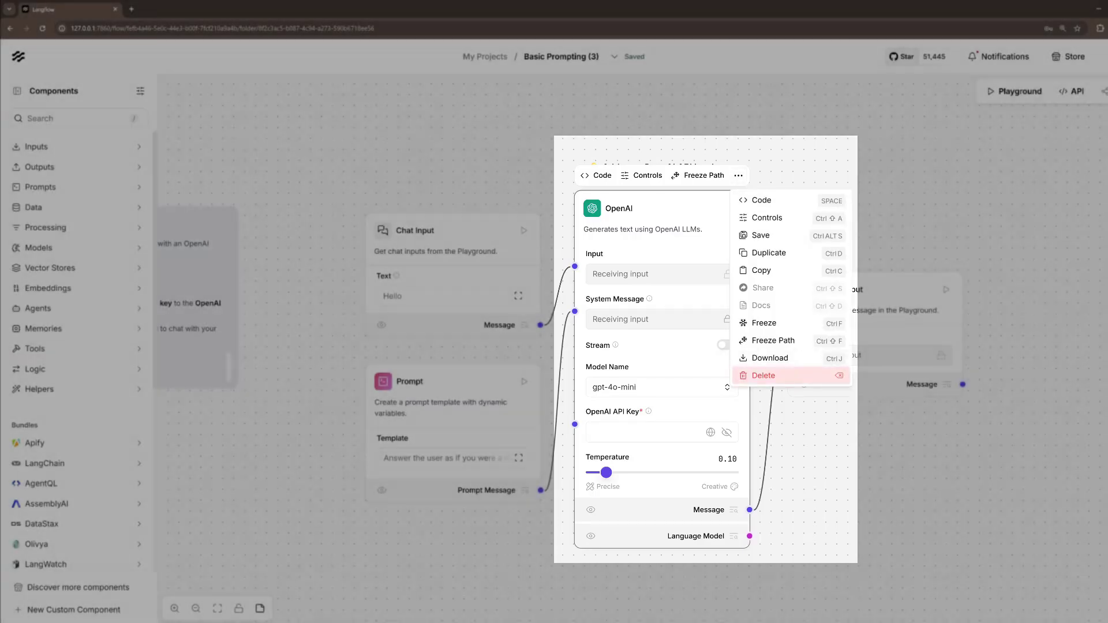
pyautogui.click(763, 375)
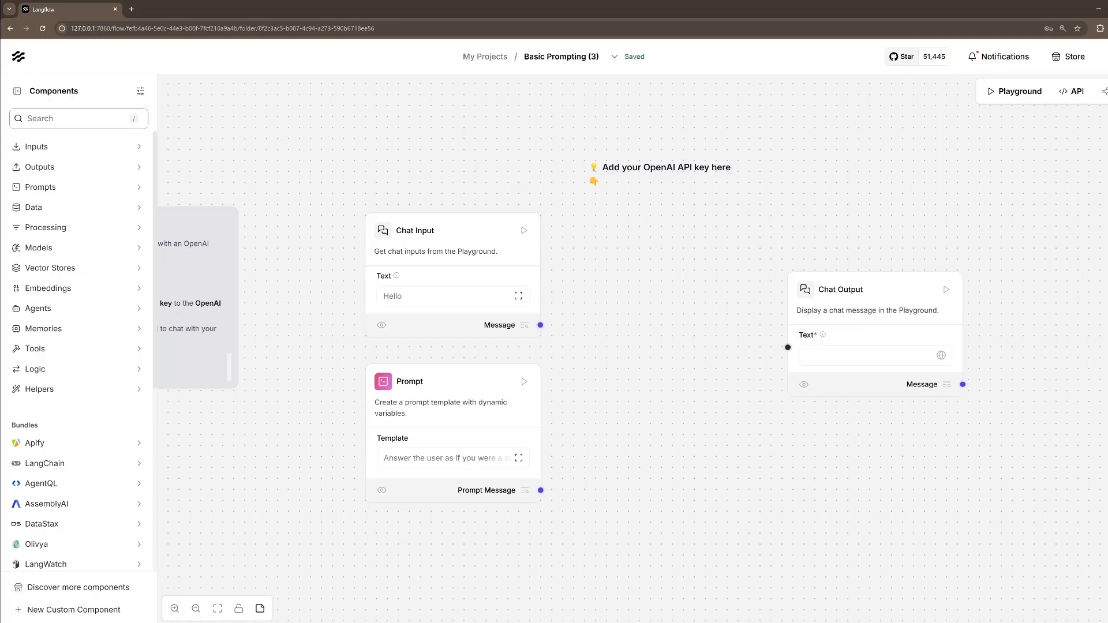
pyautogui.click(39, 247)
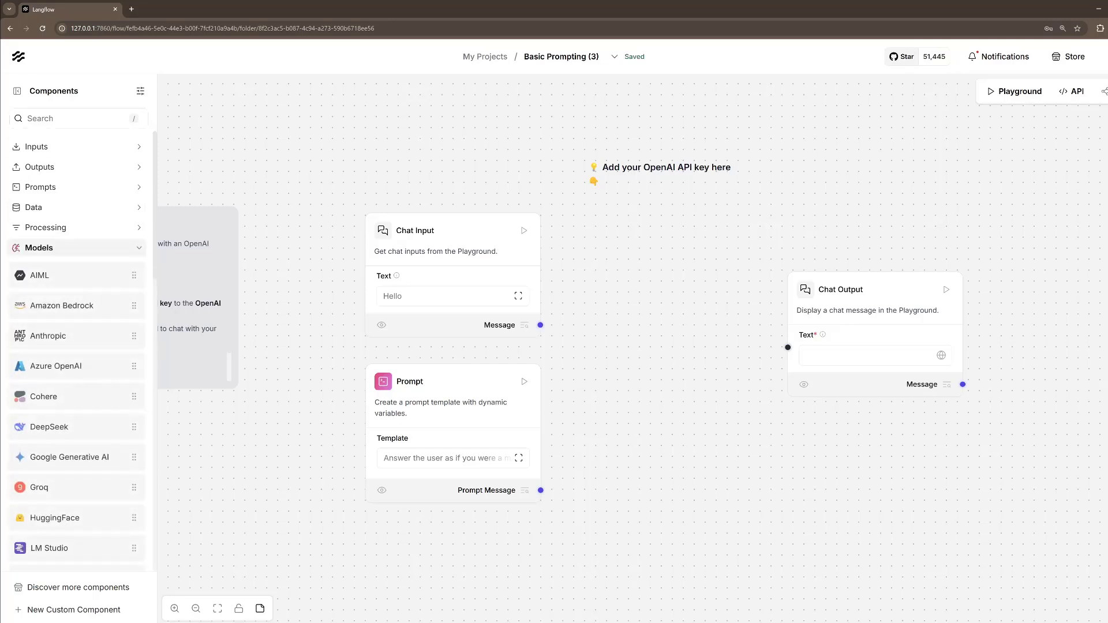
pyautogui.moveTo(69, 457); pyautogui.dragTo(627, 209)
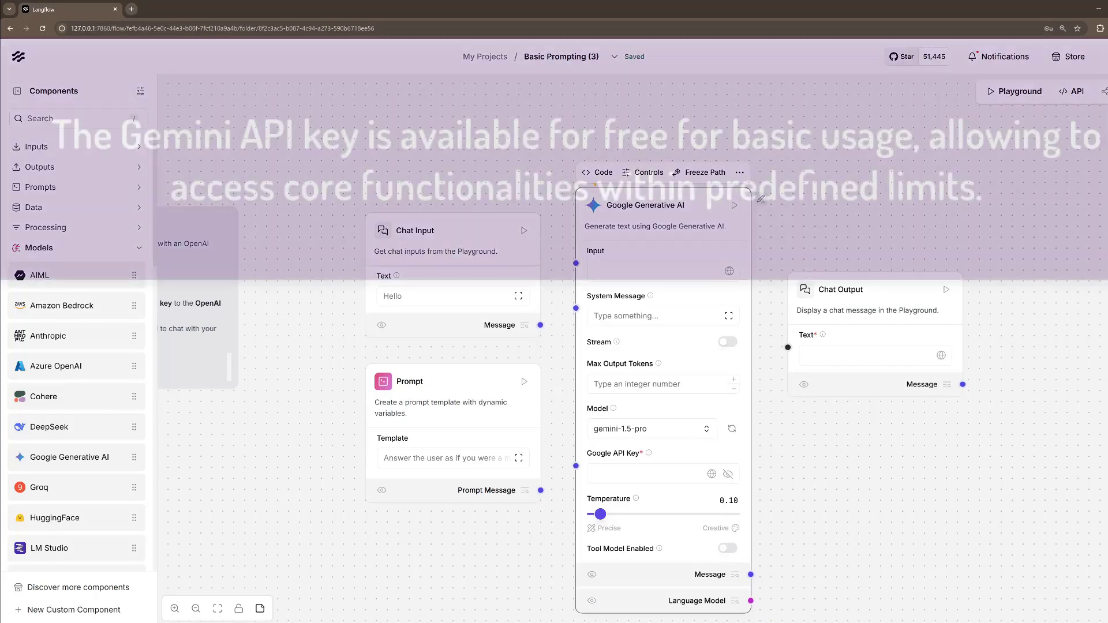
# Search the web for "gemini api key" in a new browser tab and open Google AI Studio's API keys page.
pyautogui.click(131, 9)
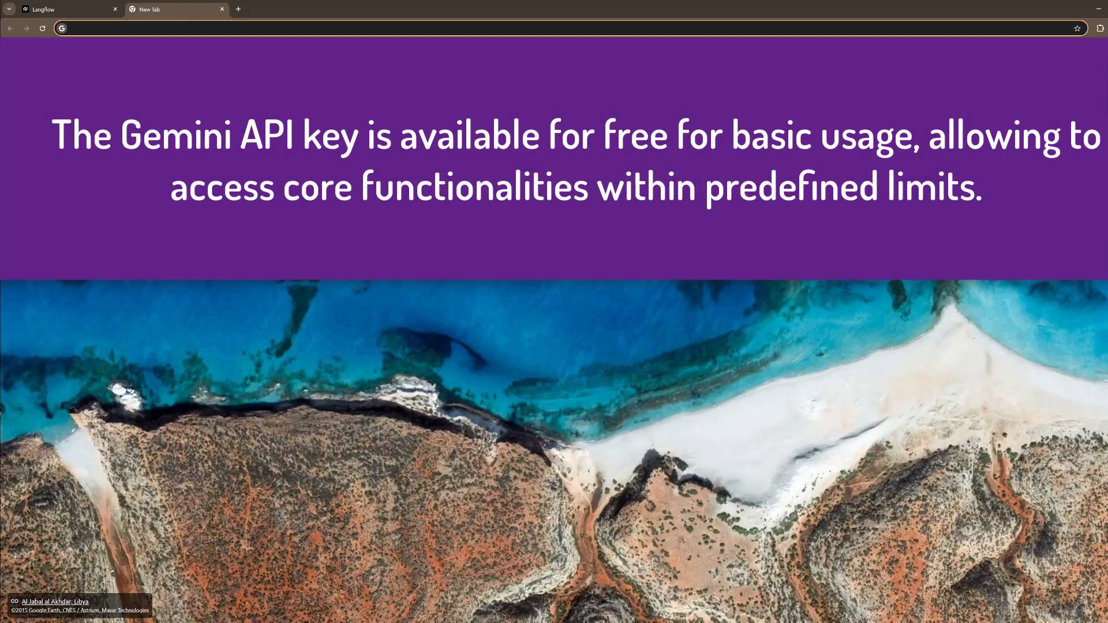
pyautogui.write('gemini api key')
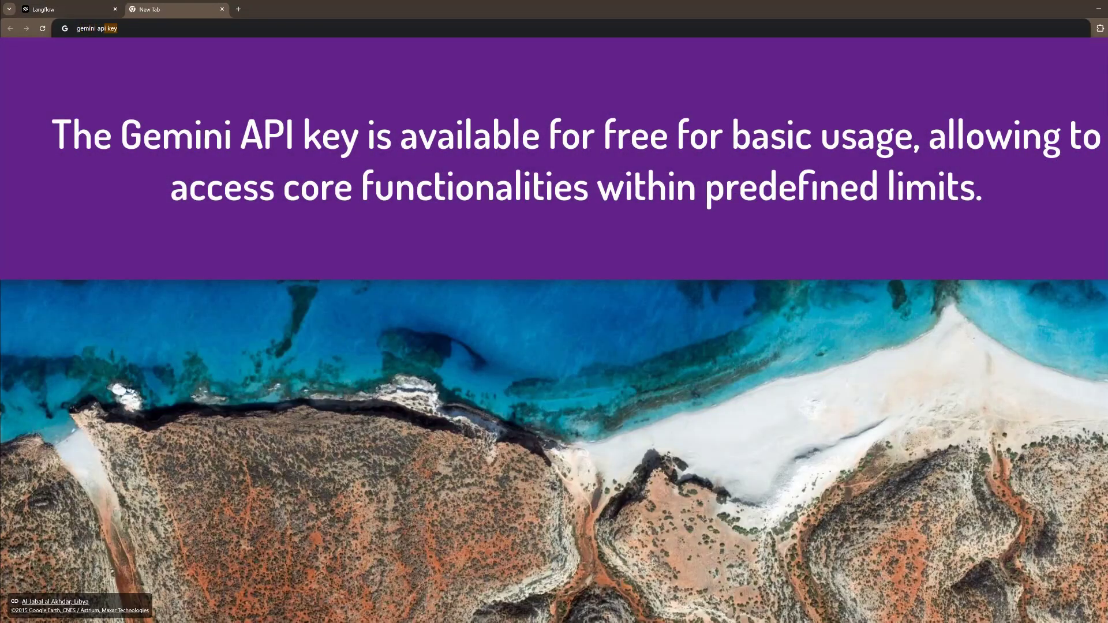
pyautogui.press('Return')
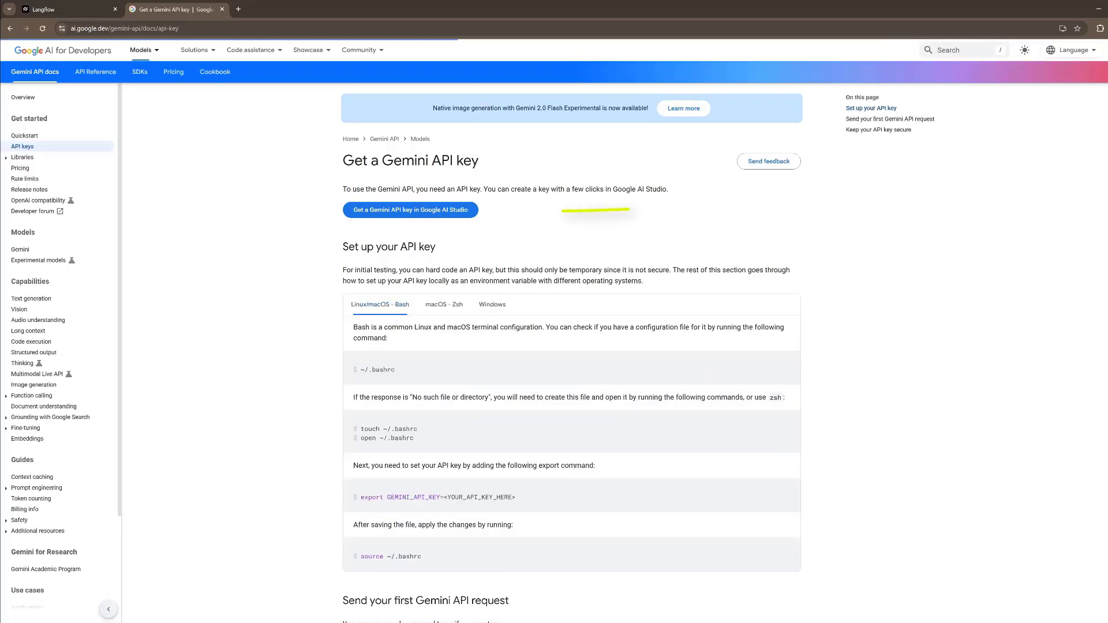
pyautogui.click(411, 210)
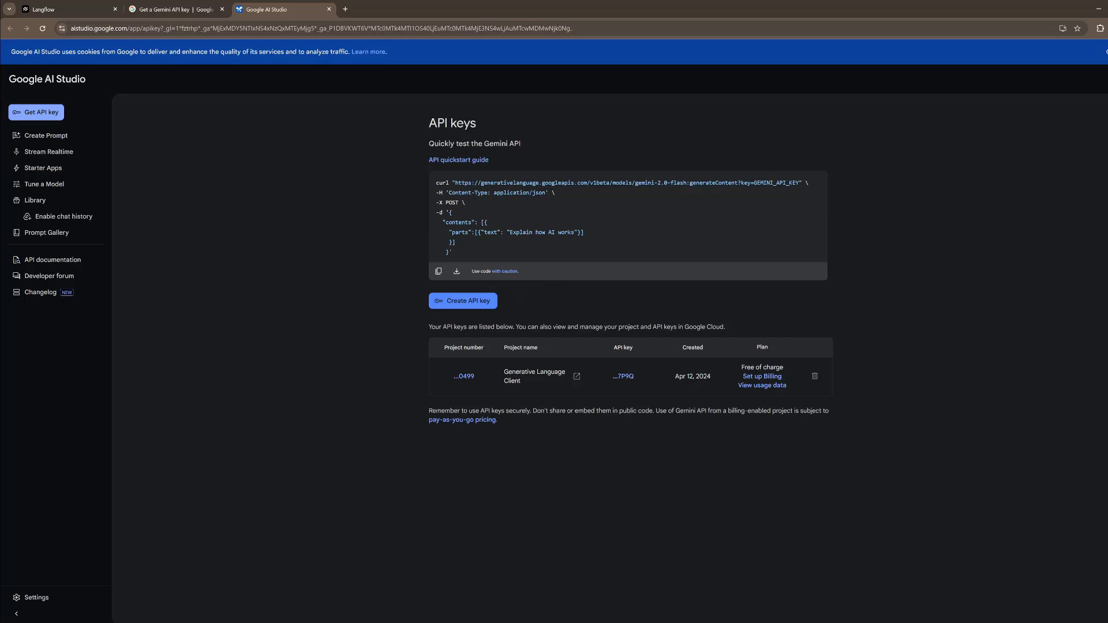
# Create a new Gemini API key in Google AI Studio and copy it to the clipboard.
pyautogui.click(462, 301)
pyautogui.click(670, 294)
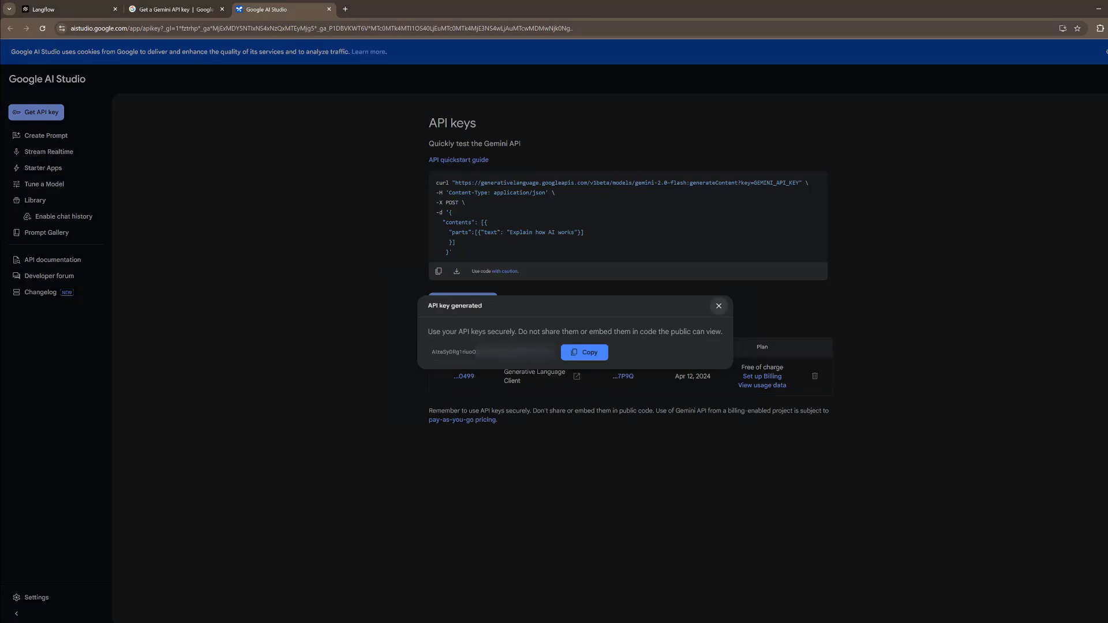
pyautogui.click(584, 351)
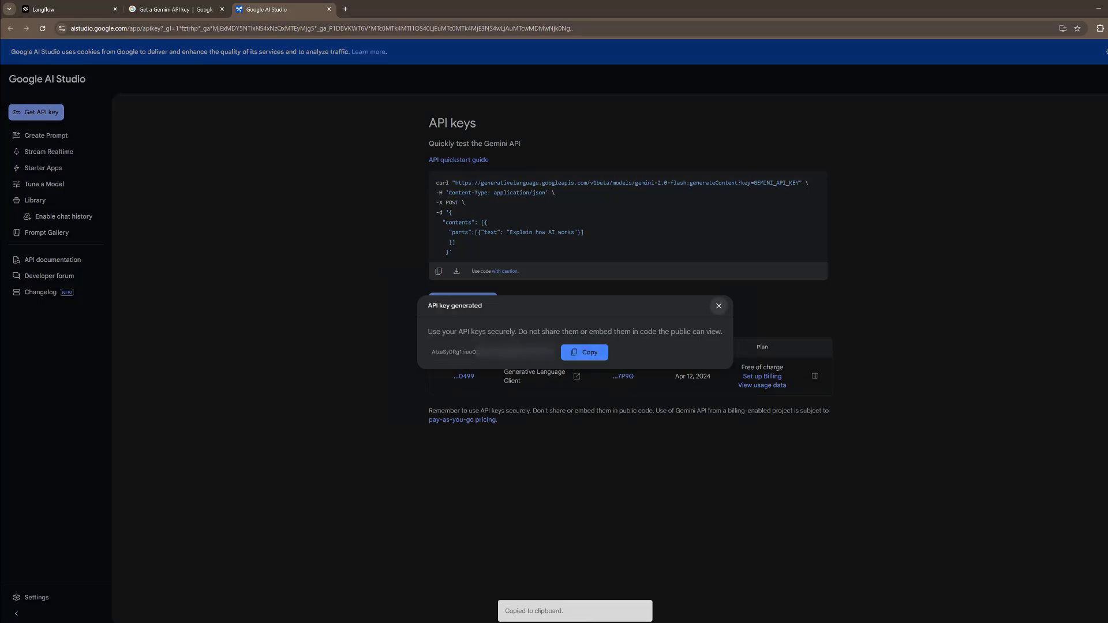
pyautogui.click(718, 306)
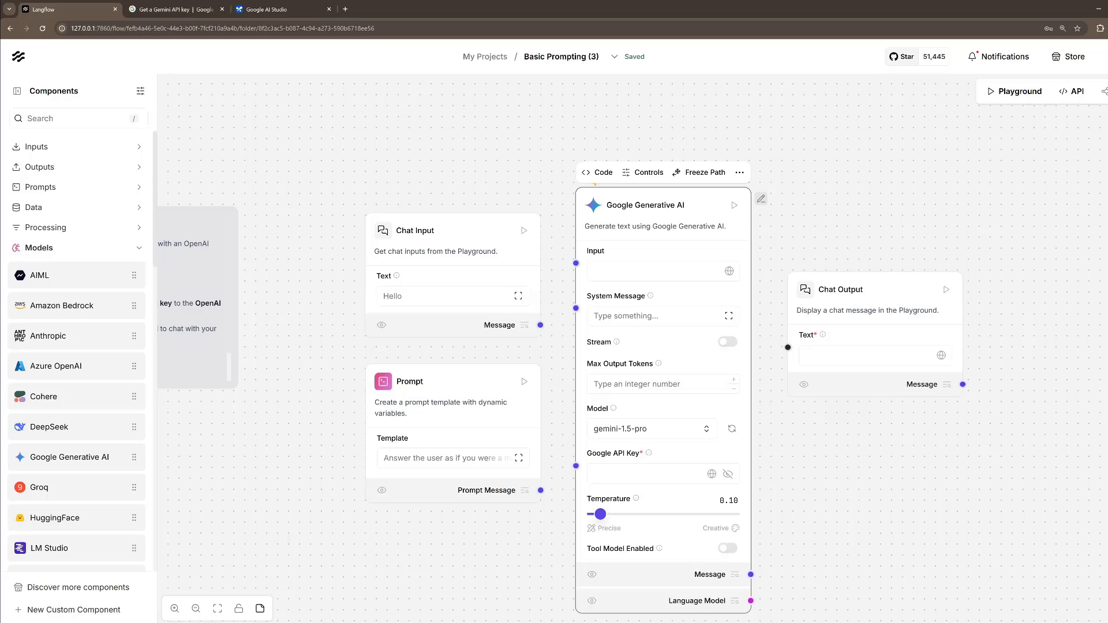
# Switch back to Langflow, paste the API key into the Google Generative AI component's Google API Key field and set its model to gemini-2.0-flash.
pyautogui.click(63, 9)
pyautogui.click(647, 474)
pyautogui.click(652, 429)
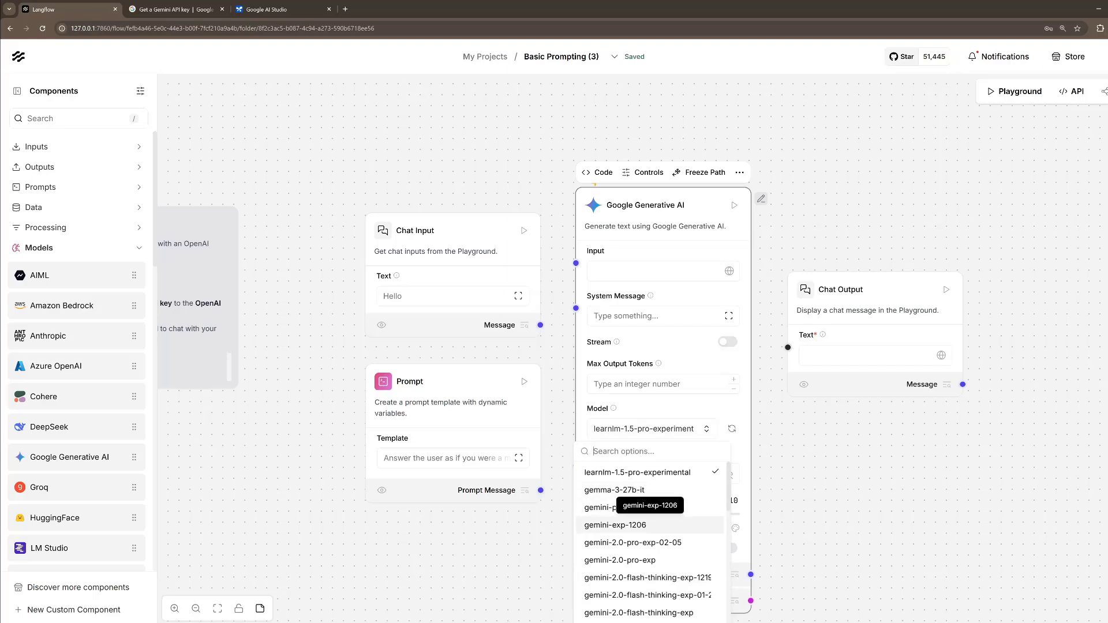
pyautogui.scroll(-1, 634, 520)
pyautogui.scroll(1, 649, 537)
pyautogui.scroll(-3, 649, 536)
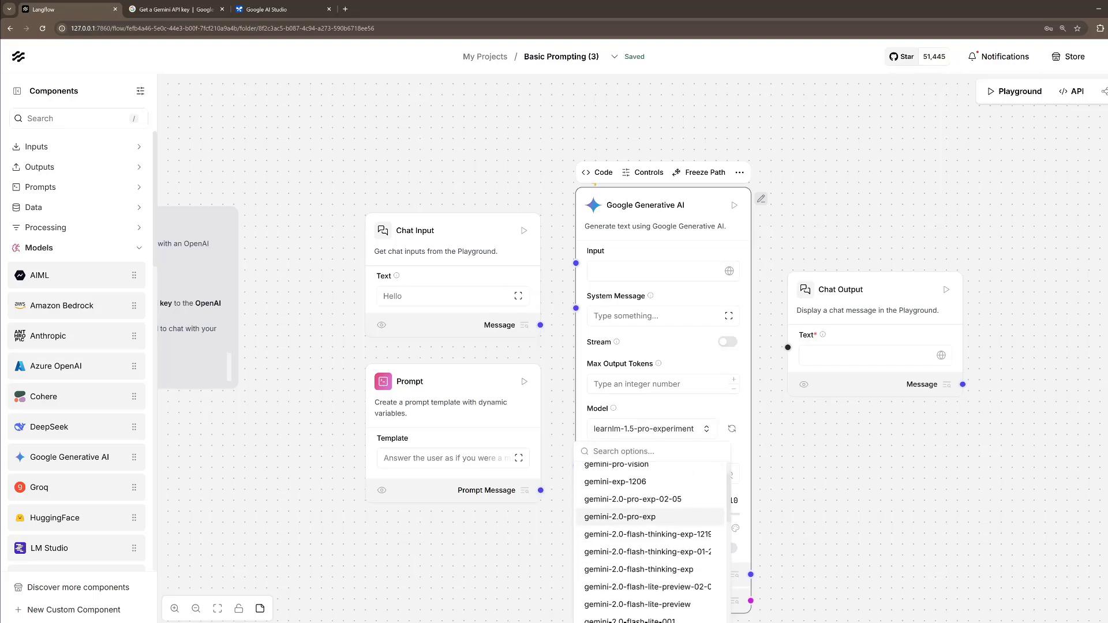
pyautogui.scroll(-1, 649, 537)
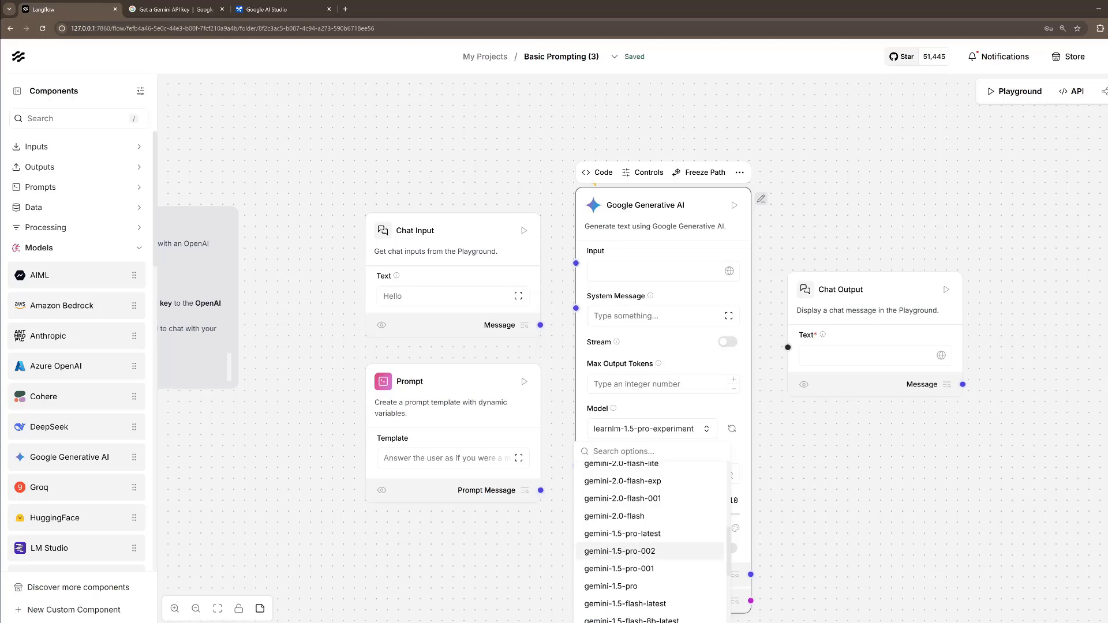
pyautogui.click(623, 560)
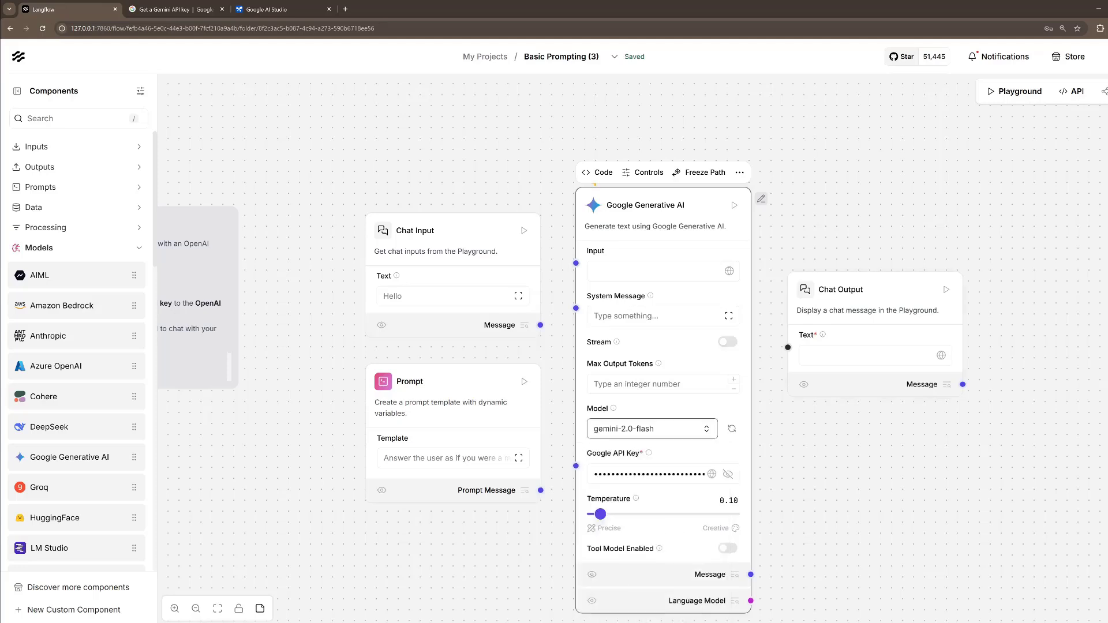
# Connect Chat Input to Google Generative AI's Input, Prompt Message to its System Message, and its Message output to Chat Output's Text.
pyautogui.moveTo(750, 574); pyautogui.dragTo(788, 347)
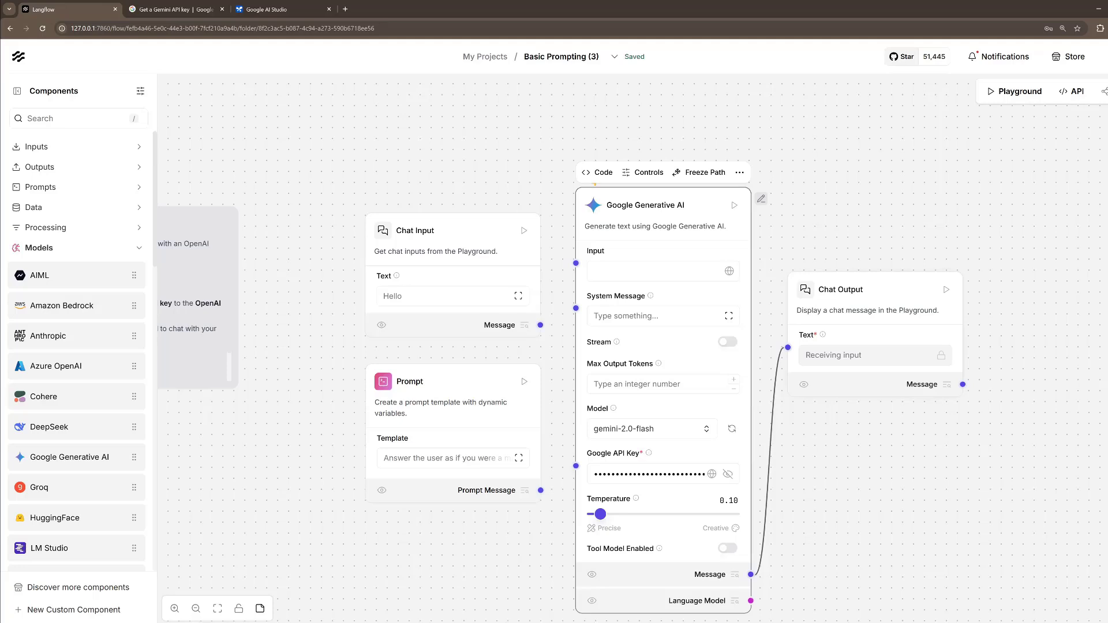
pyautogui.moveTo(540, 325); pyautogui.dragTo(576, 264)
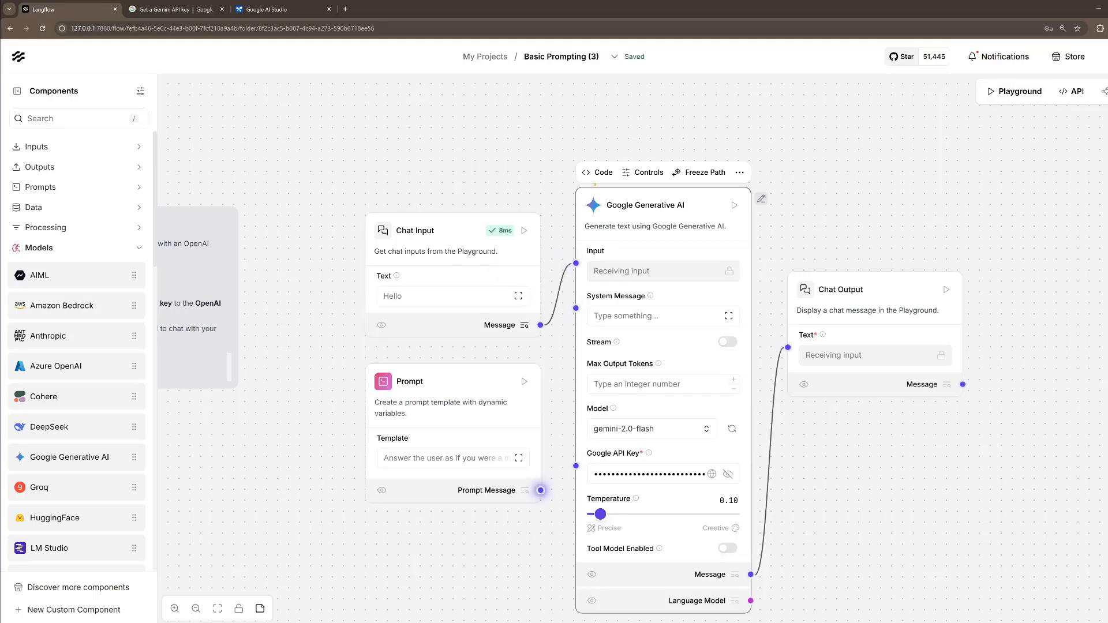
pyautogui.moveTo(540, 490); pyautogui.dragTo(576, 308)
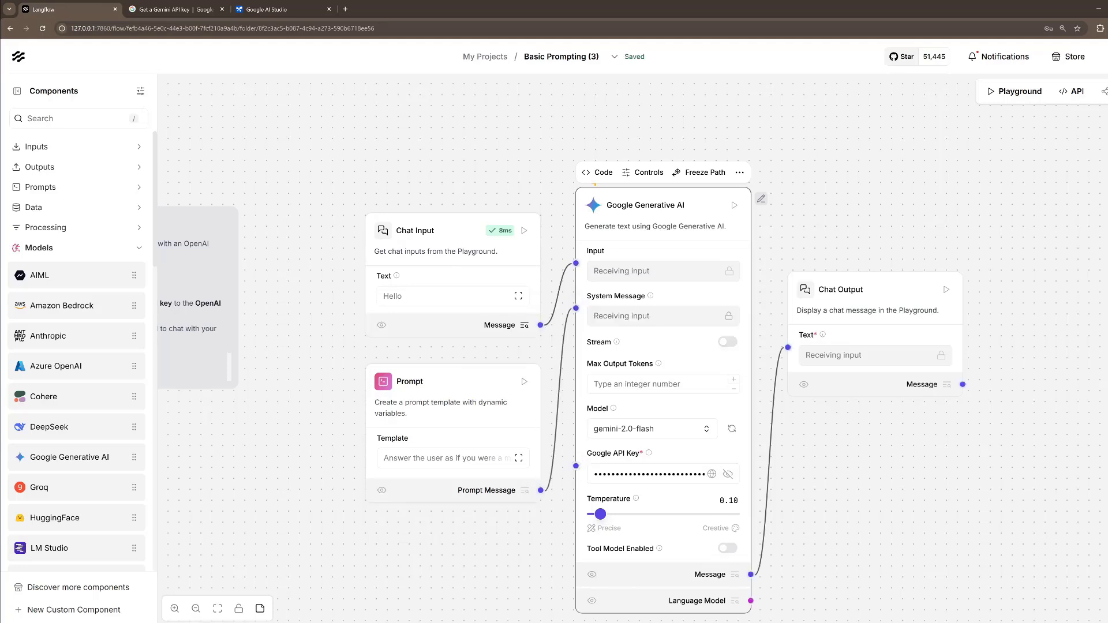
# Test the flow in the Playground with the message "Hello! I would like to know more about LLMs" and close the Playground after reading the reply.
pyautogui.click(1015, 91)
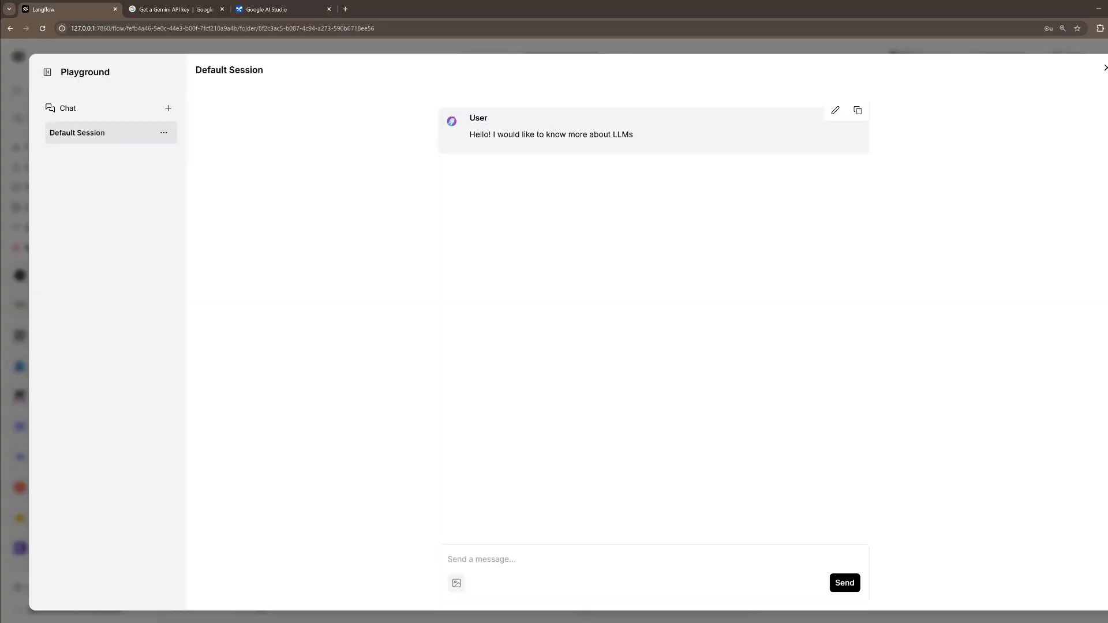
pyautogui.doubleClick(557, 135)
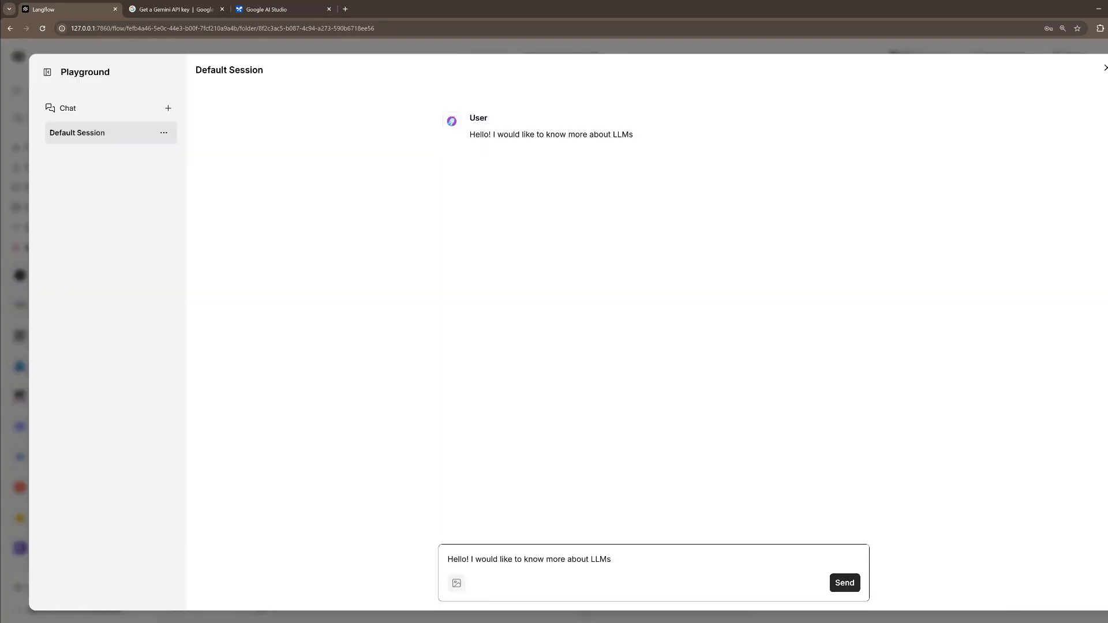
pyautogui.press('Return')
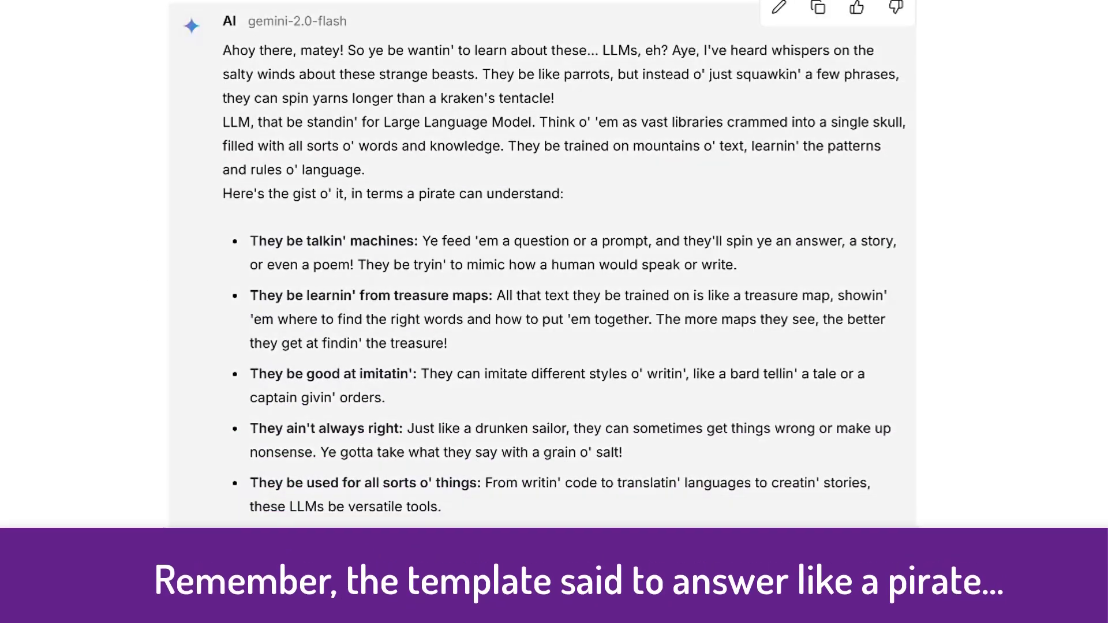
pyautogui.moveTo(375, 50); pyautogui.dragTo(802, 51)
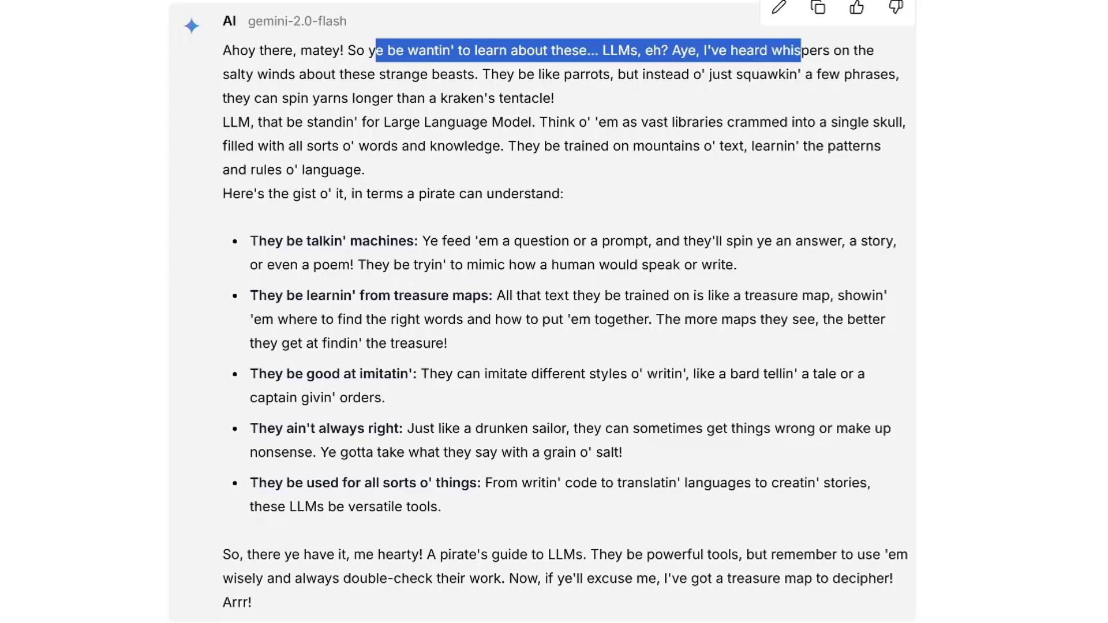
pyautogui.click(801, 50)
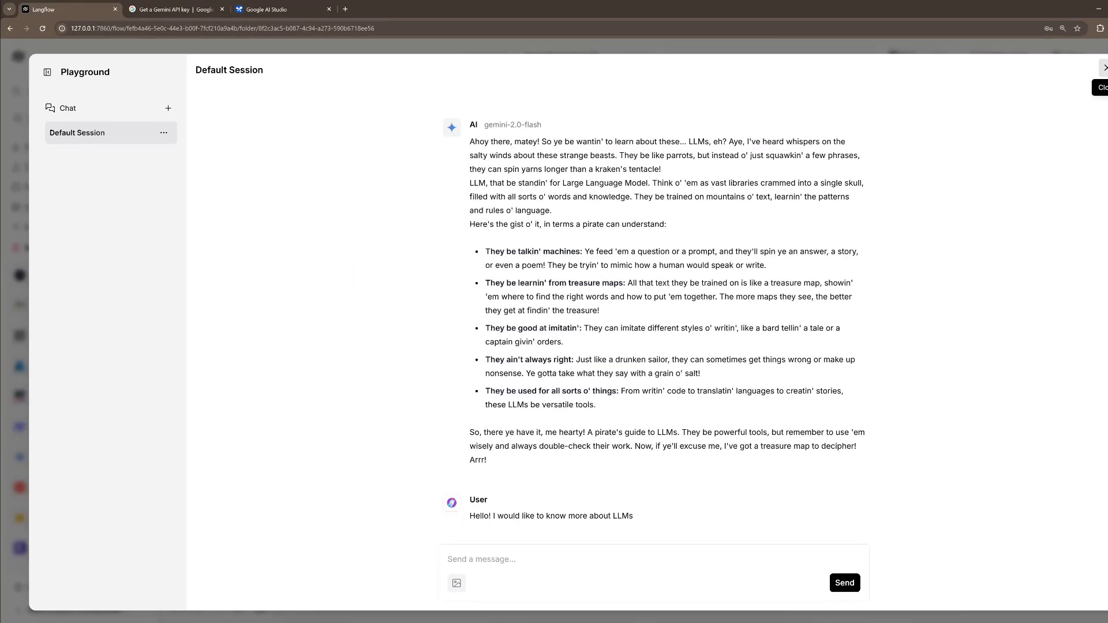
pyautogui.click(1104, 67)
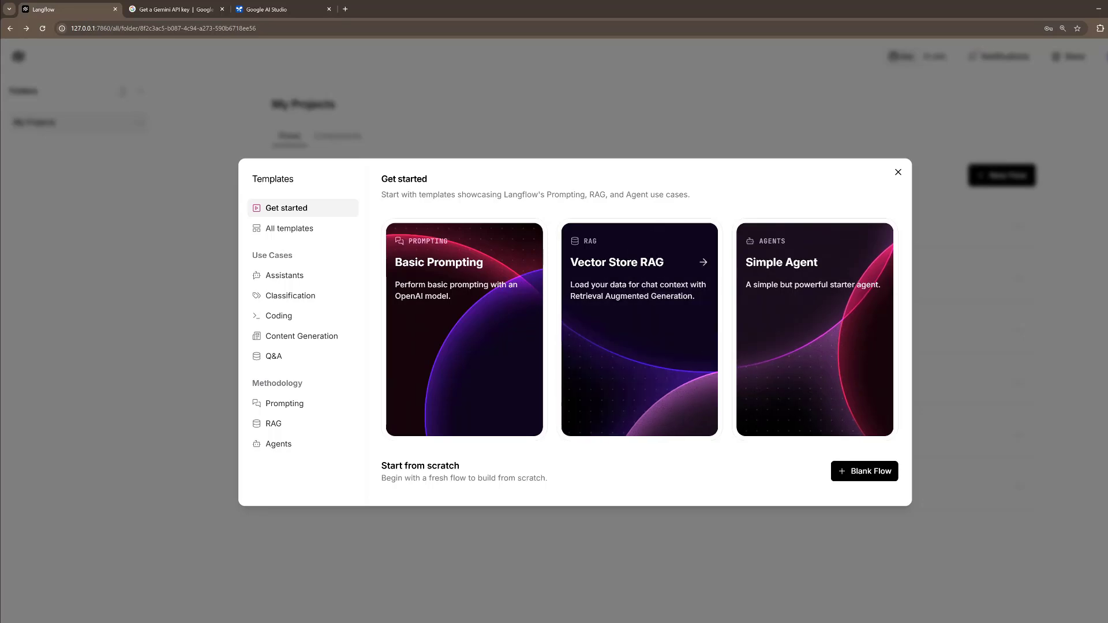
# Create a new flow from the Vector Store RAG template and move the retriever's OpenAI Embeddings component clear of the Astra DB component.
pyautogui.click(639, 329)
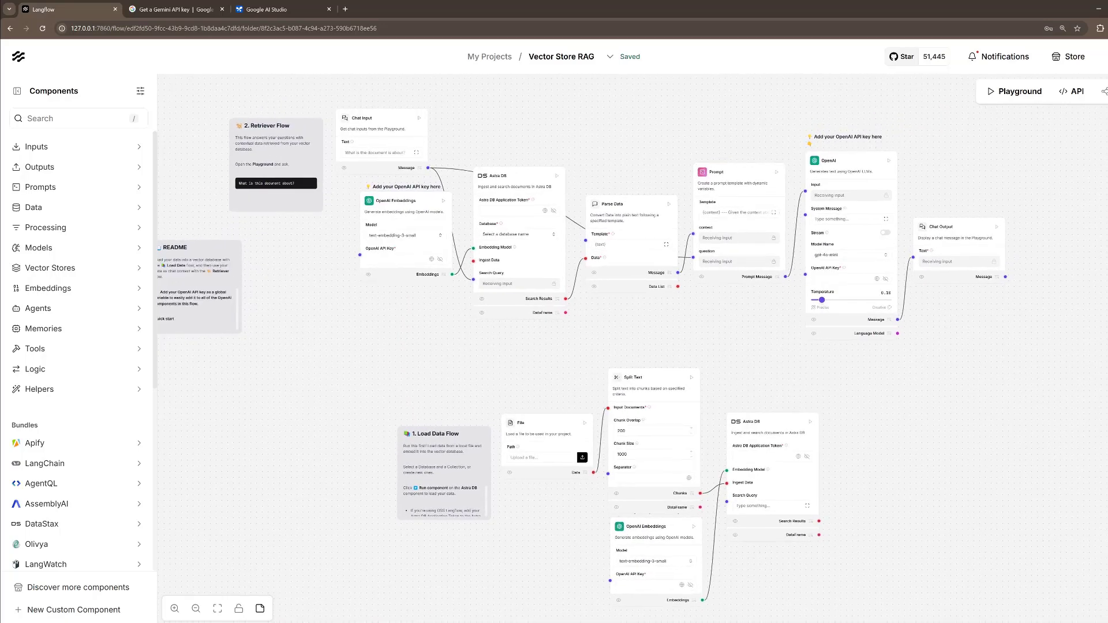
pyautogui.moveTo(411, 201); pyautogui.dragTo(372, 256)
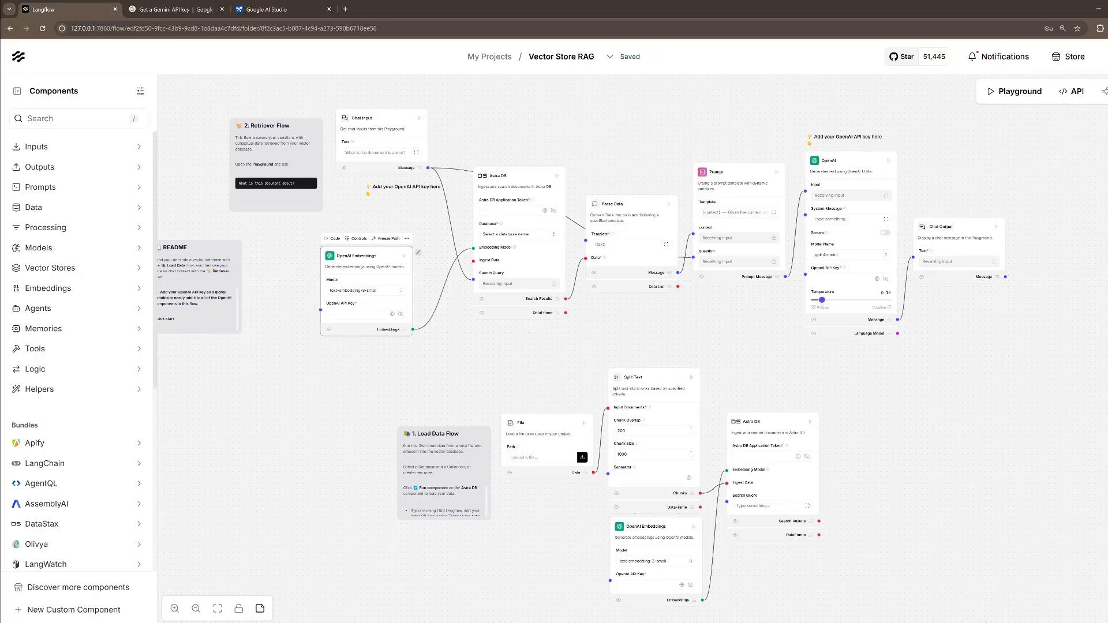
# Replace the File component in the Load Data Flow with a Directory component and connect its Data output to Split Text's Input Documents.
pyautogui.moveTo(462, 369); pyautogui.dragTo(382, 337)
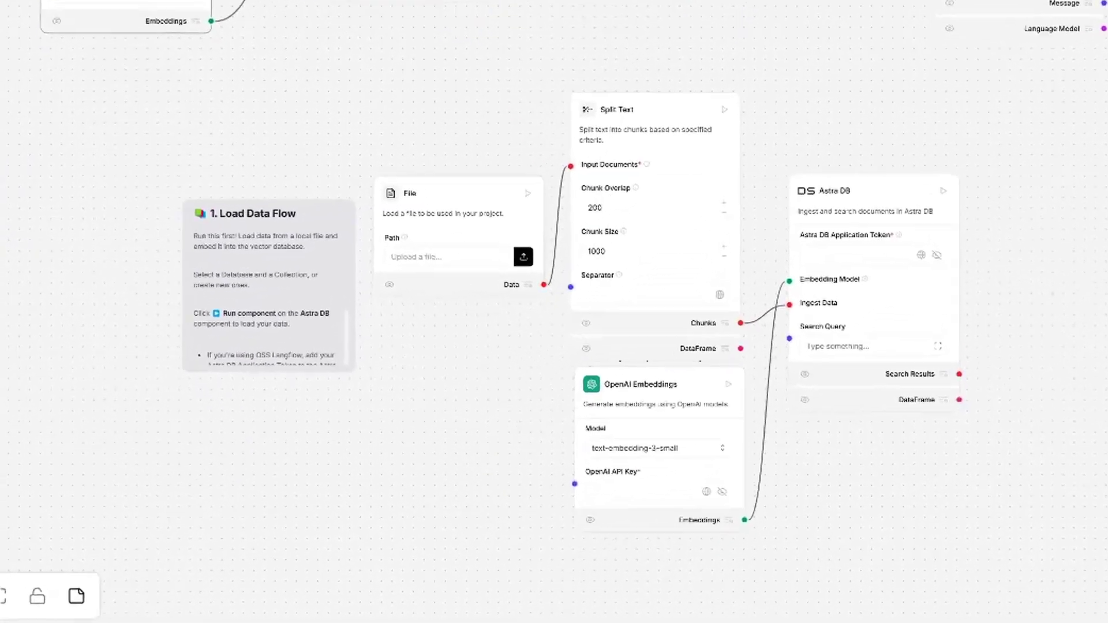
pyautogui.moveTo(464, 397); pyautogui.dragTo(457, 404)
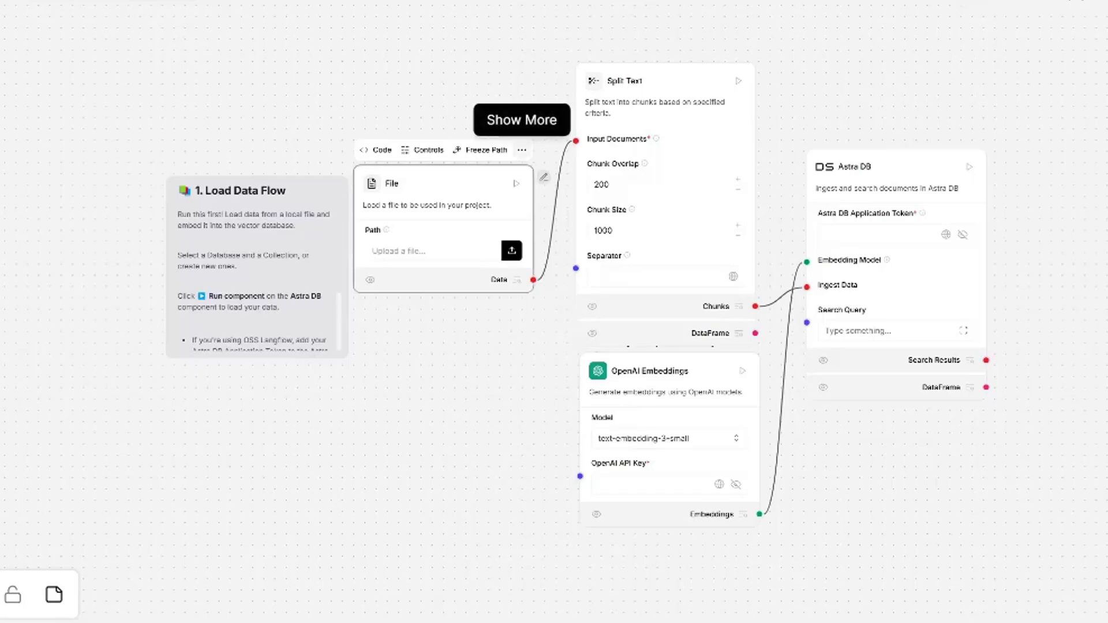
pyautogui.click(521, 150)
pyautogui.click(543, 371)
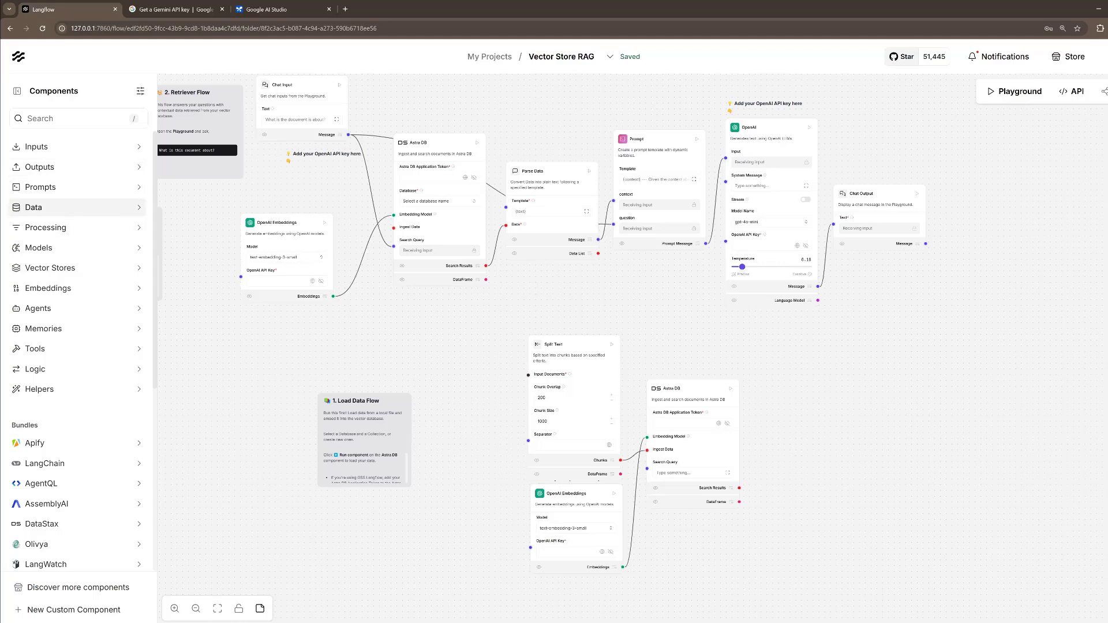
pyautogui.click(34, 207)
pyautogui.moveTo(46, 265); pyautogui.dragTo(446, 412)
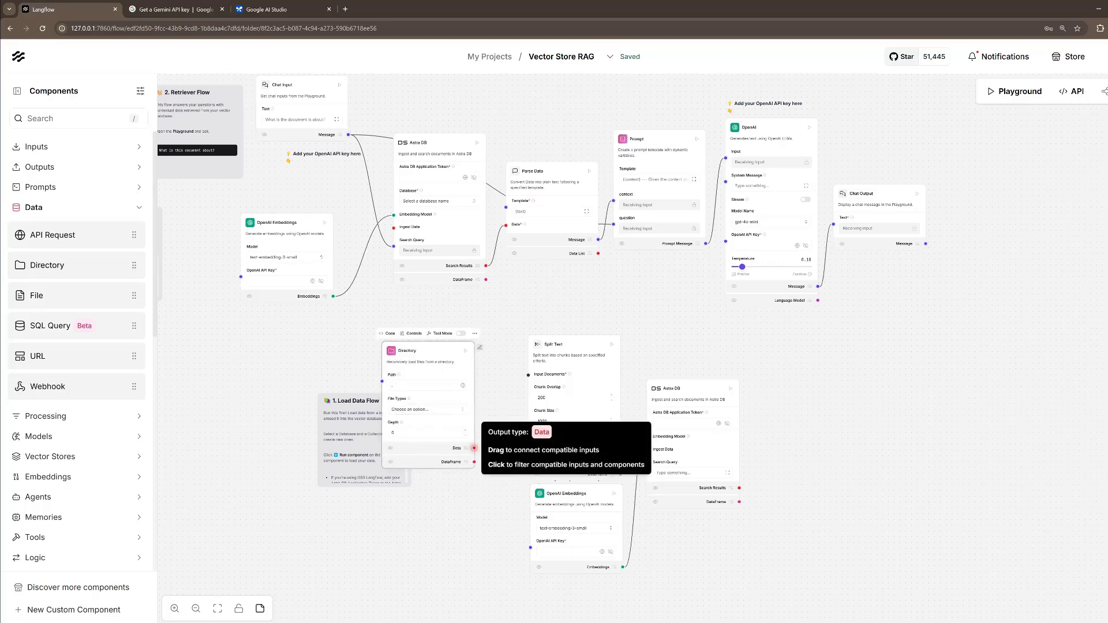
pyautogui.moveTo(474, 448); pyautogui.dragTo(528, 374)
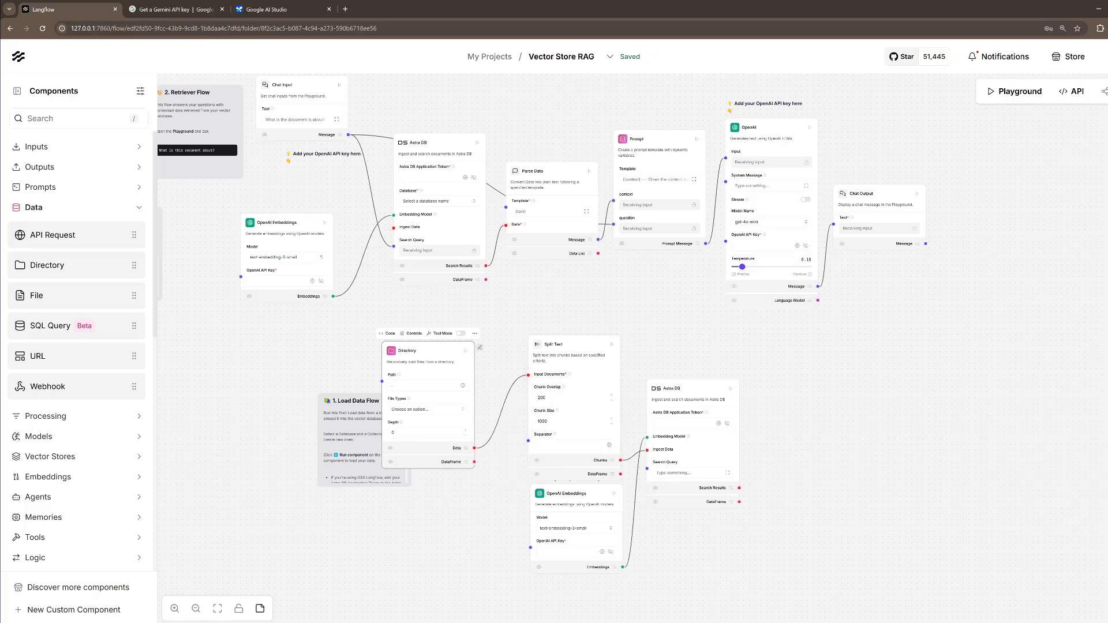
# Move the Directory component nearer to Split Text and review CMX.pdf from the LLM-PDF folder in File Explorer, closing it after reading.
pyautogui.moveTo(430, 351); pyautogui.dragTo(452, 355)
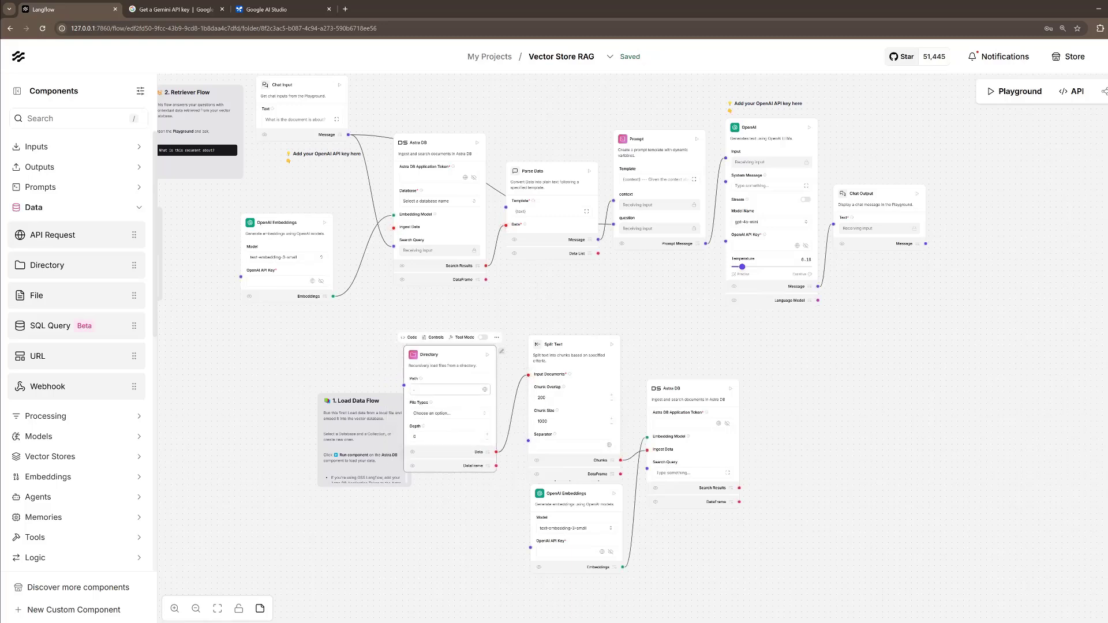
pyautogui.hotkey('alt', 'Tab')
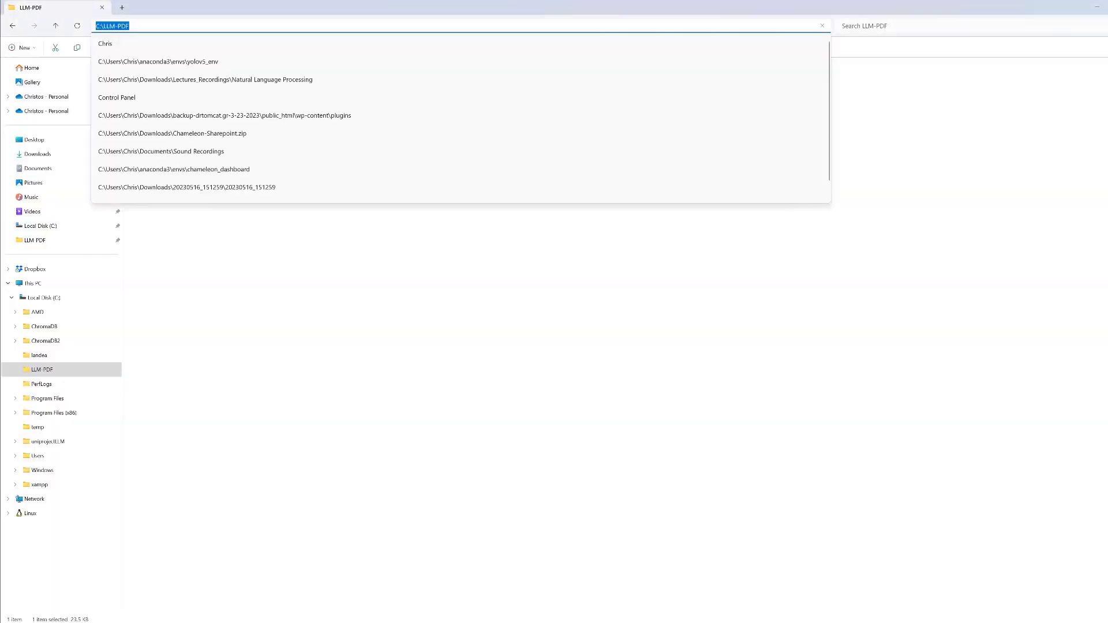
pyautogui.click(439, 289)
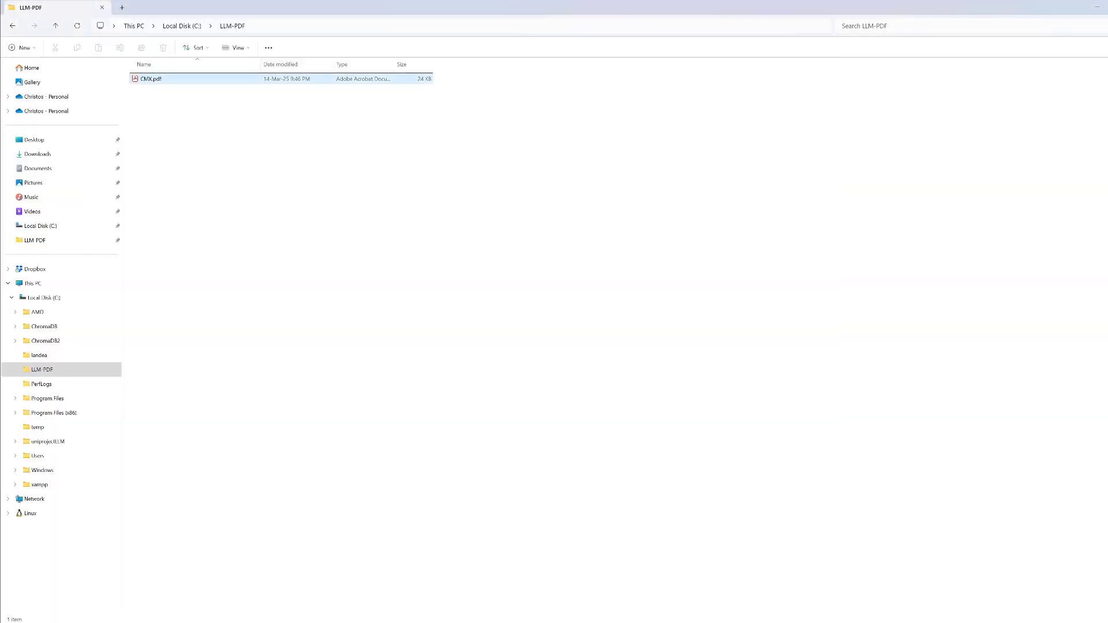
pyautogui.doubleClick(152, 79)
pyautogui.hotkey('ctrl', 'a')
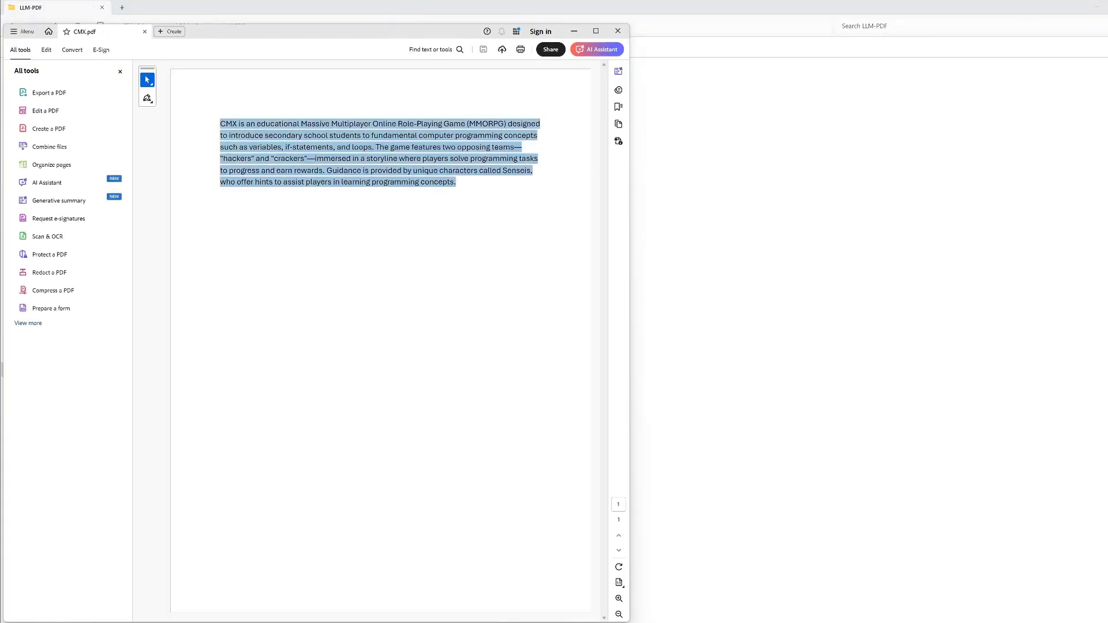
pyautogui.click(456, 182)
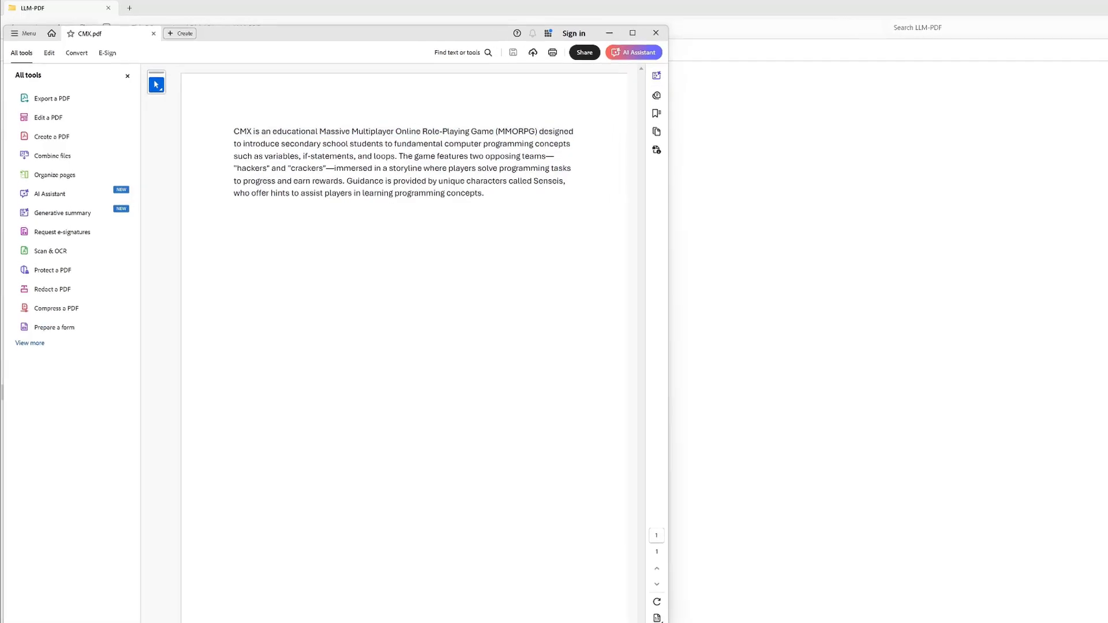
pyautogui.click(655, 33)
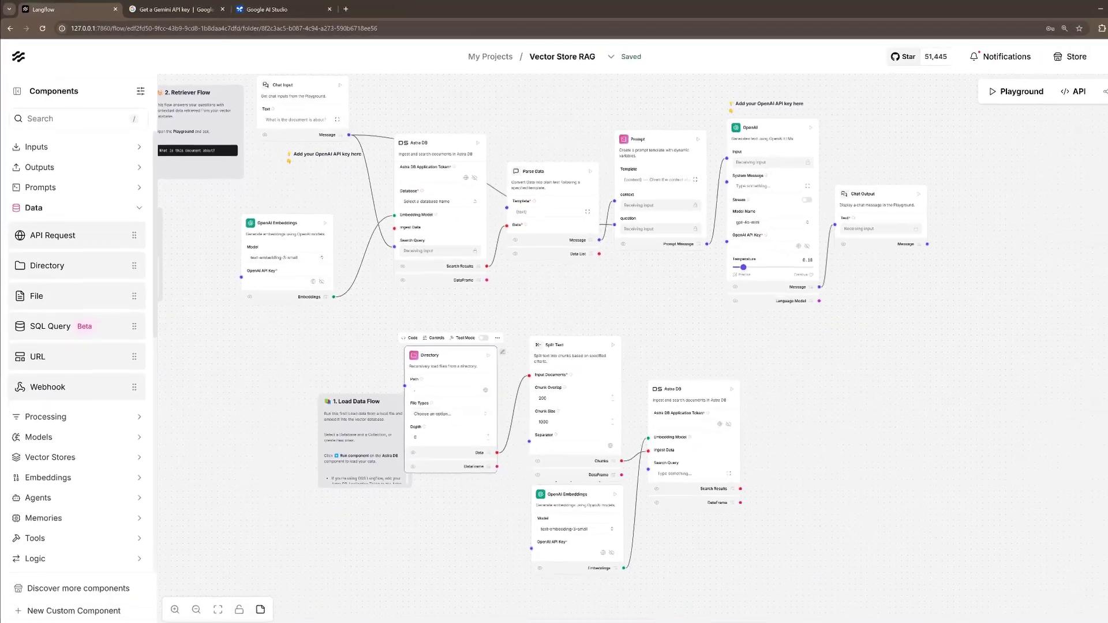
# Set the Directory component's Path to C:\LLM-PDF and its File Types to pdf.
pyautogui.click(416, 390)
pyautogui.write('C:\\LLM-PDF')
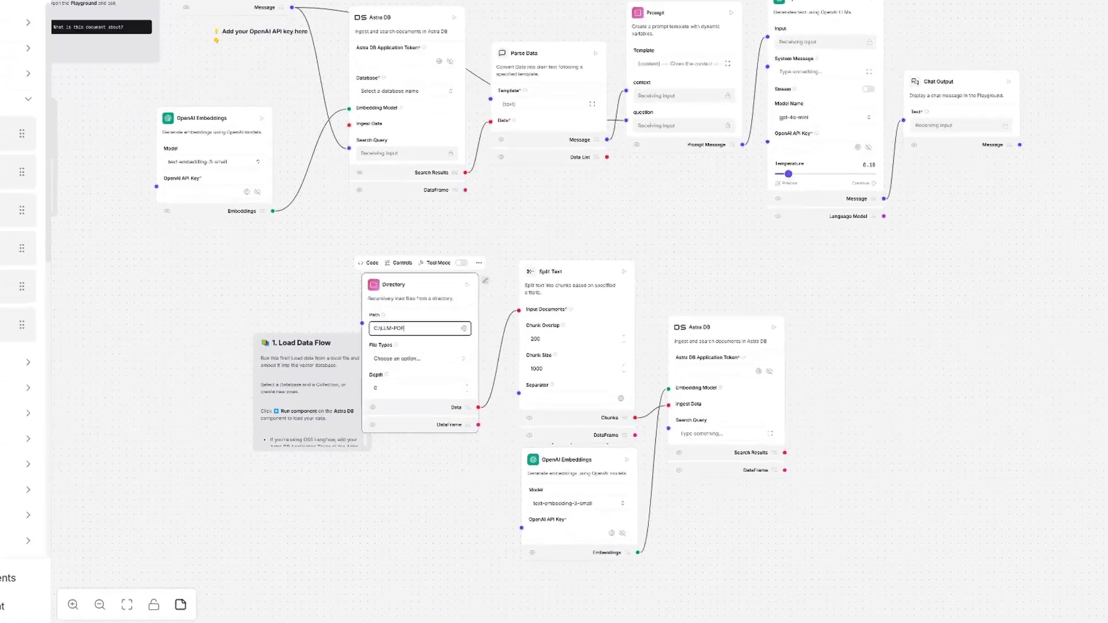
pyautogui.click(450, 413)
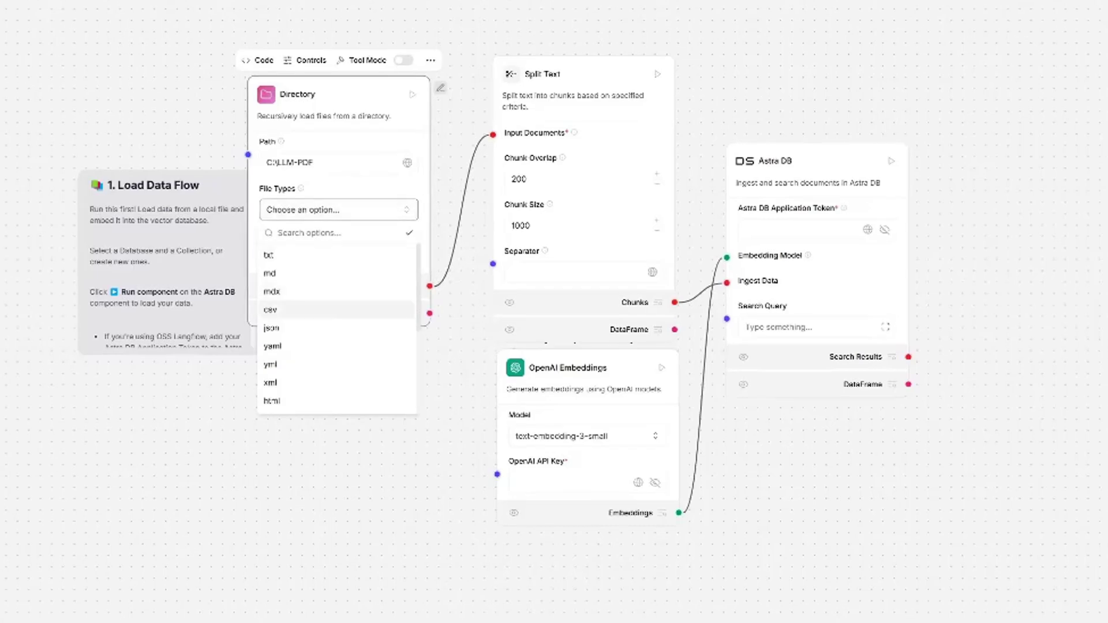
pyautogui.scroll(-1, 338, 369)
pyautogui.scroll(-1, 337, 372)
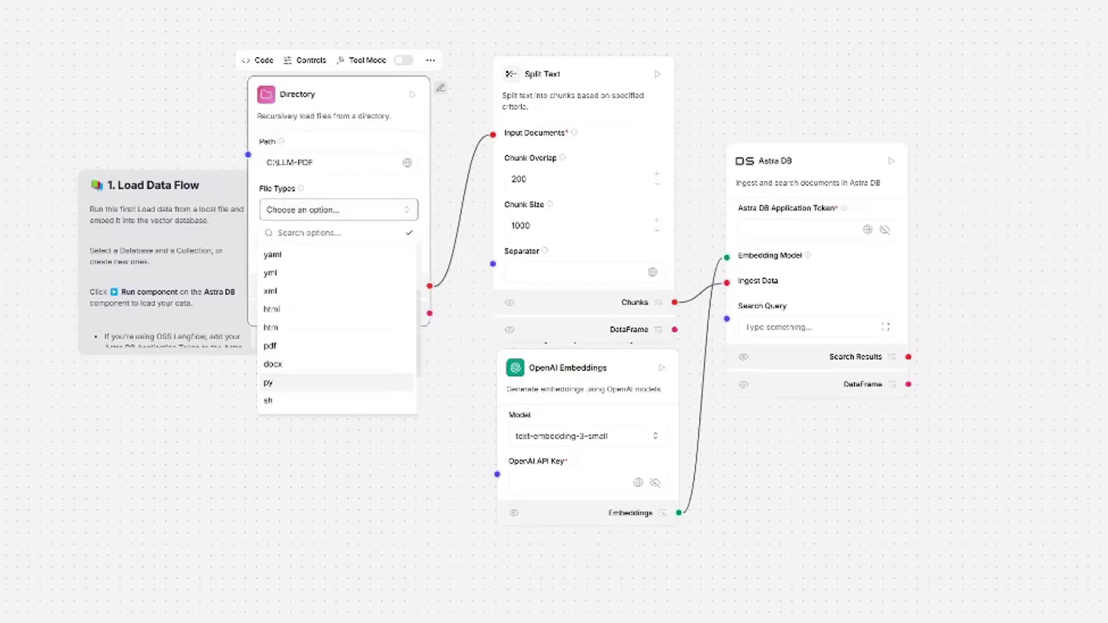
pyautogui.click(337, 346)
pyautogui.click(335, 347)
pyautogui.click(338, 210)
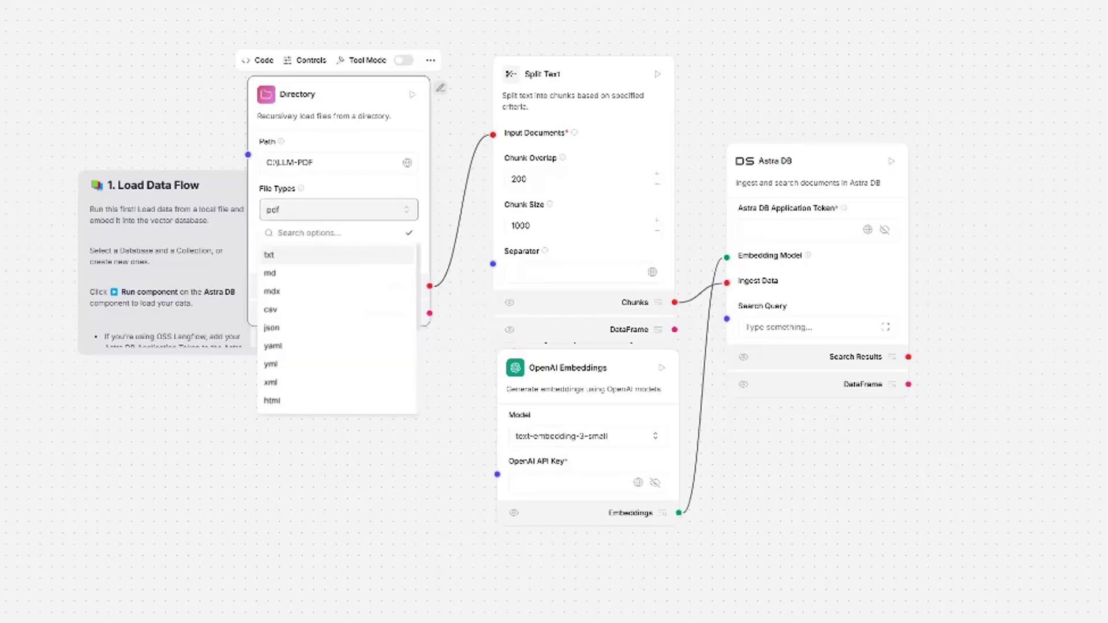
pyautogui.click(338, 210)
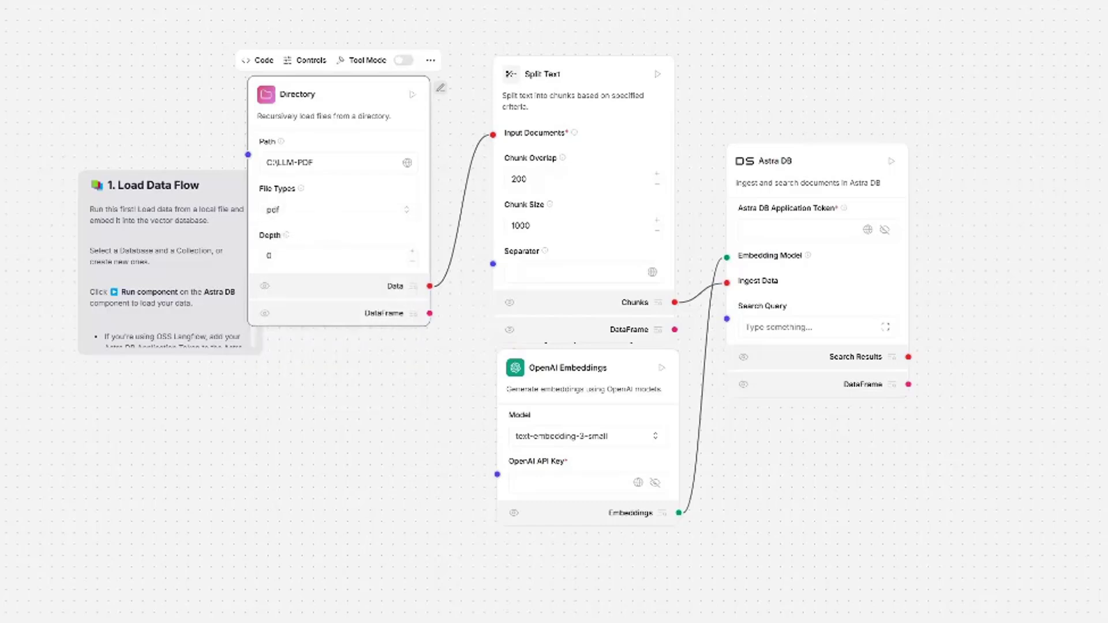
# Replace the OpenAI Embeddings component in the Load Data Flow with a Google Generative AI Embeddings component.
pyautogui.moveTo(611, 370); pyautogui.dragTo(605, 372)
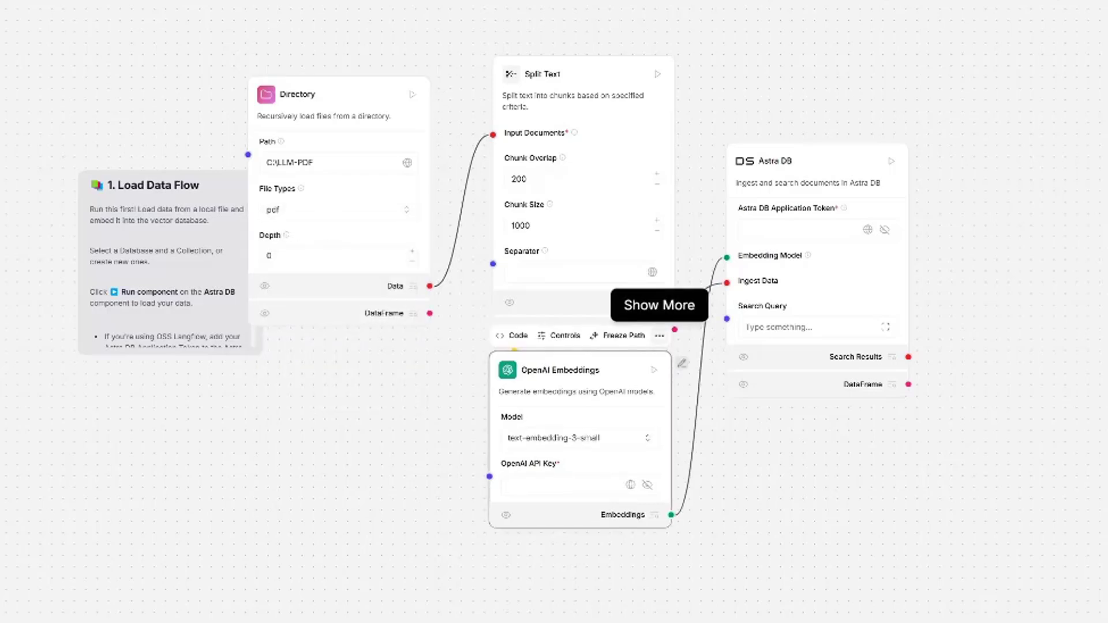
pyautogui.click(659, 335)
pyautogui.click(678, 561)
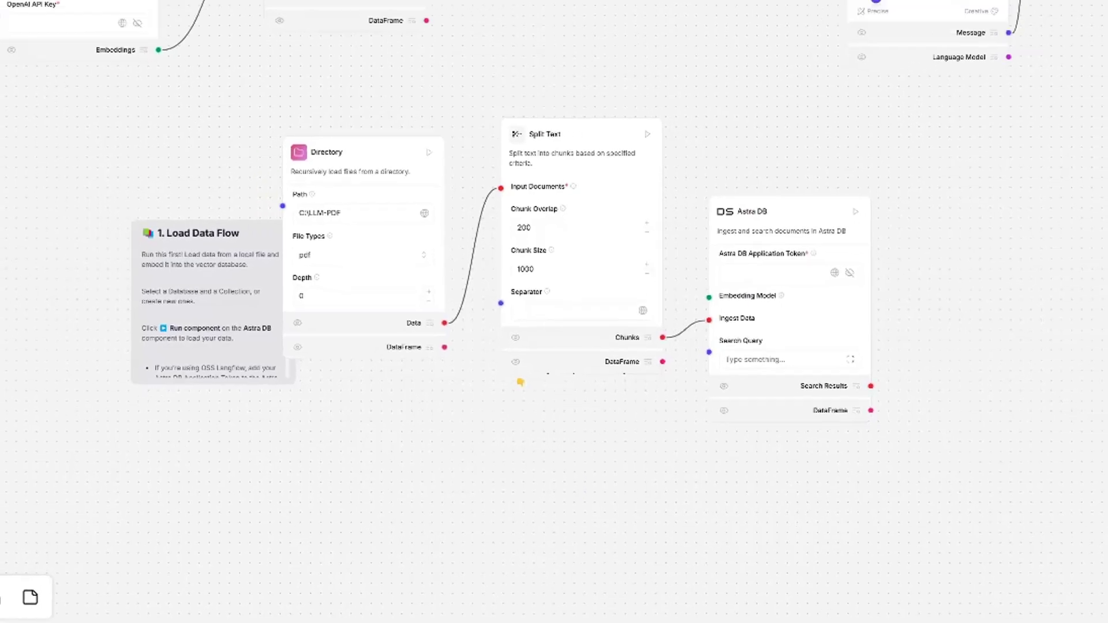
pyautogui.click(69, 118)
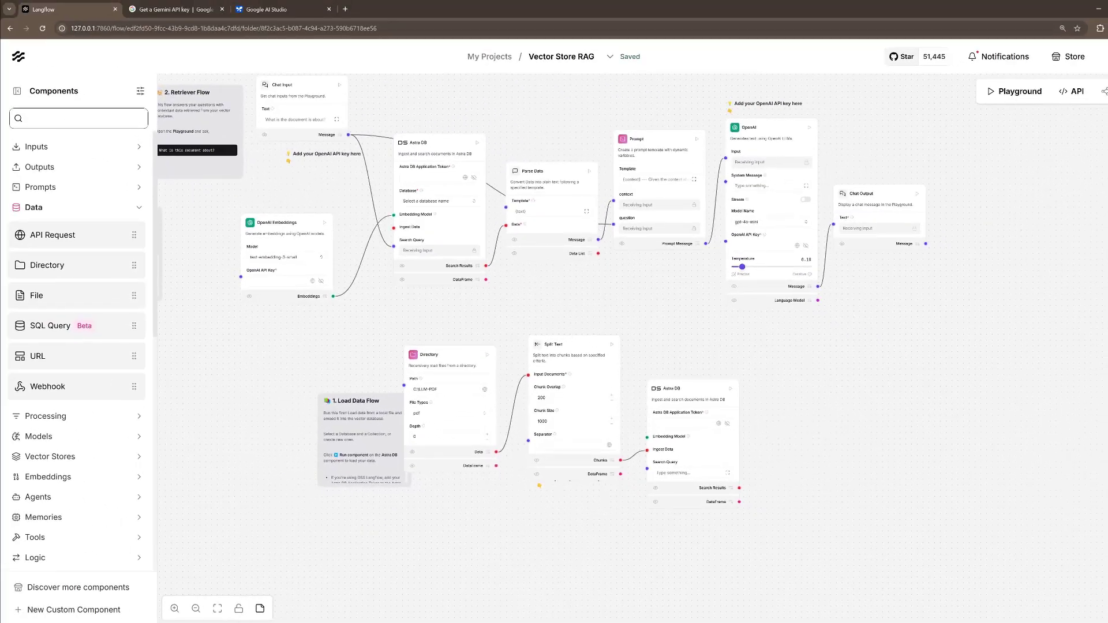
pyautogui.write('googl')
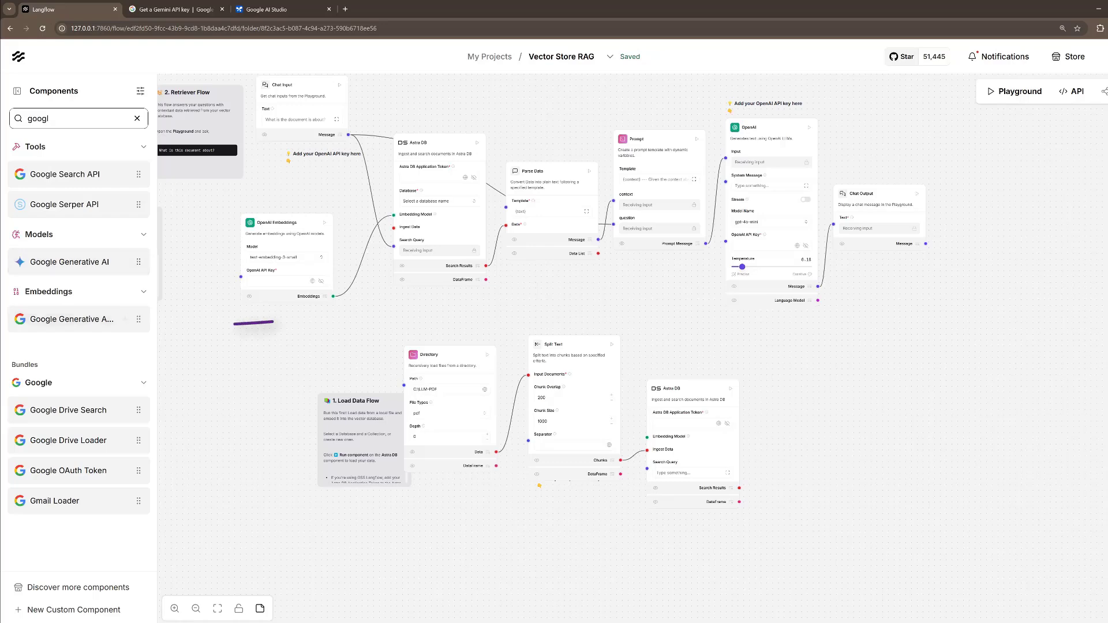
pyautogui.moveTo(64, 319)
pyautogui.mouseDown()
pyautogui.moveTo(600, 530)
pyautogui.moveTo(594, 521)
pyautogui.mouseUp()
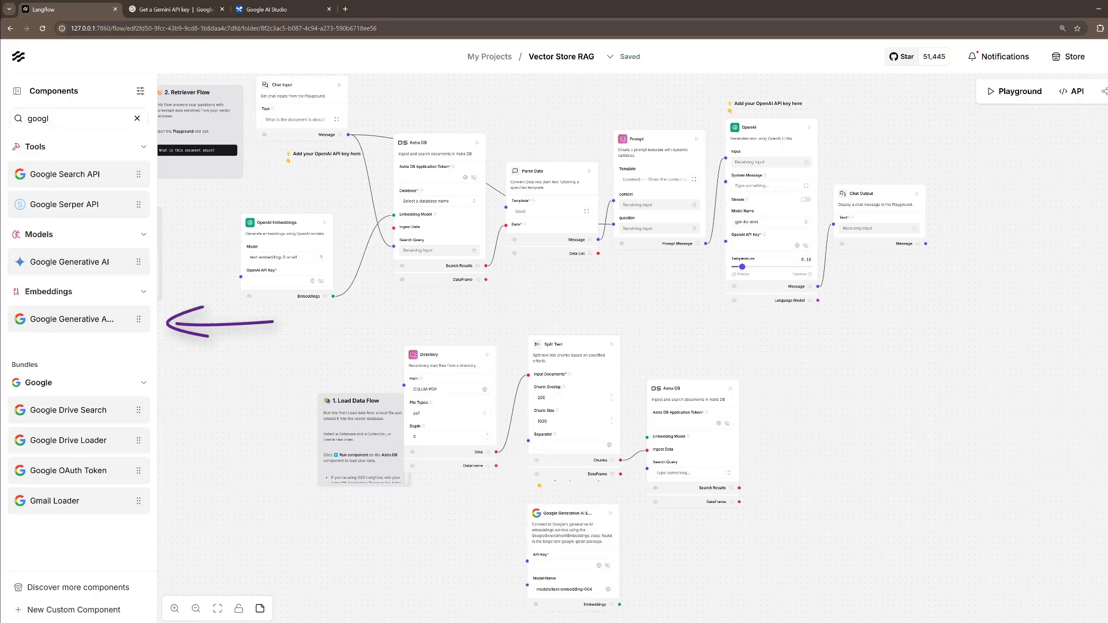
# Copy the existing API key from Google AI Studio into Langflow's Google Generative AI Embeddings component and connect its Embeddings output to Astra DB's Embedding Model.
pyautogui.click(266, 9)
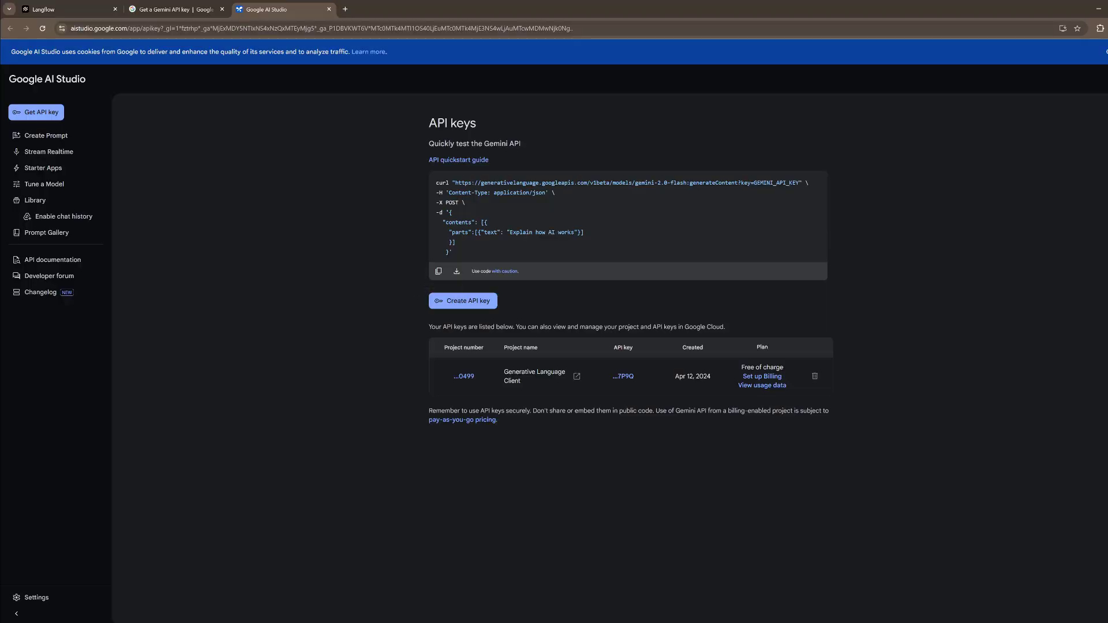
pyautogui.click(623, 376)
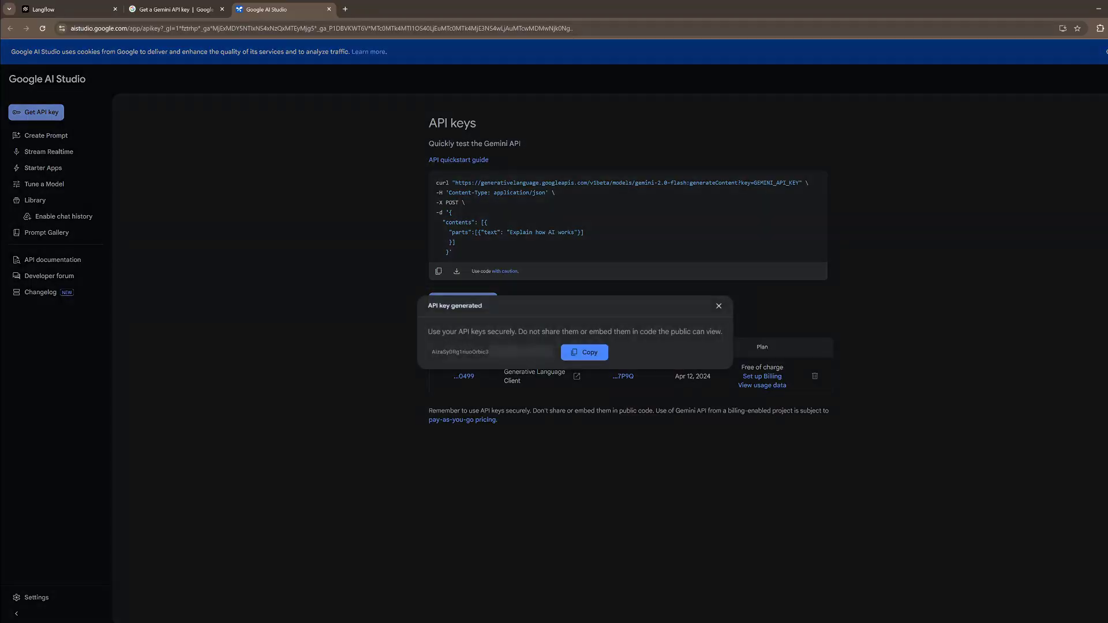
pyautogui.click(584, 352)
pyautogui.click(719, 306)
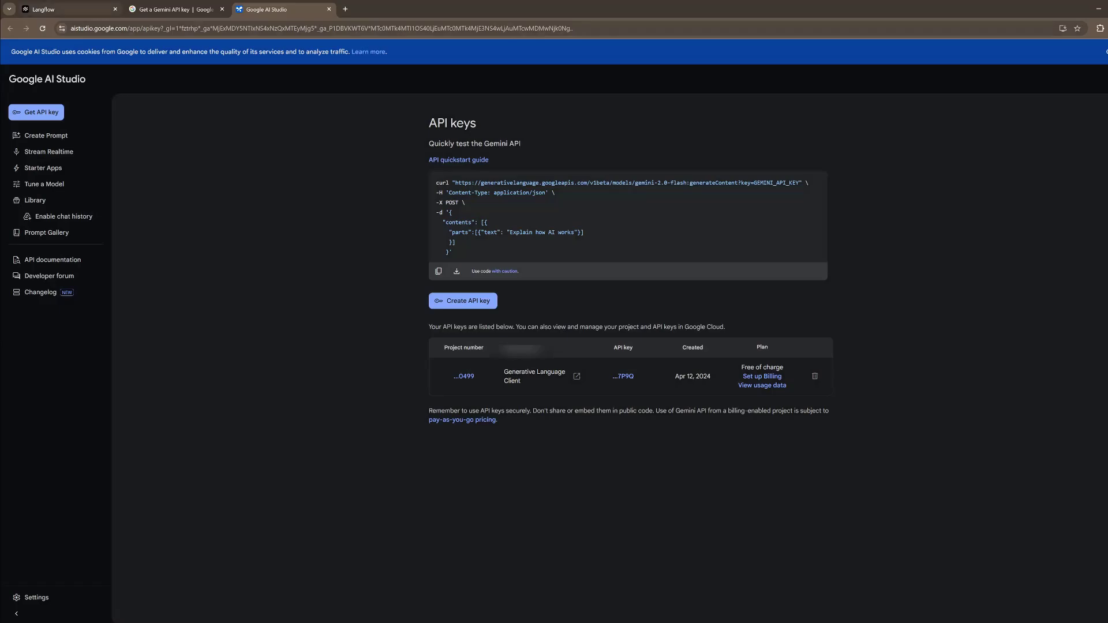
pyautogui.click(63, 10)
pyautogui.click(563, 565)
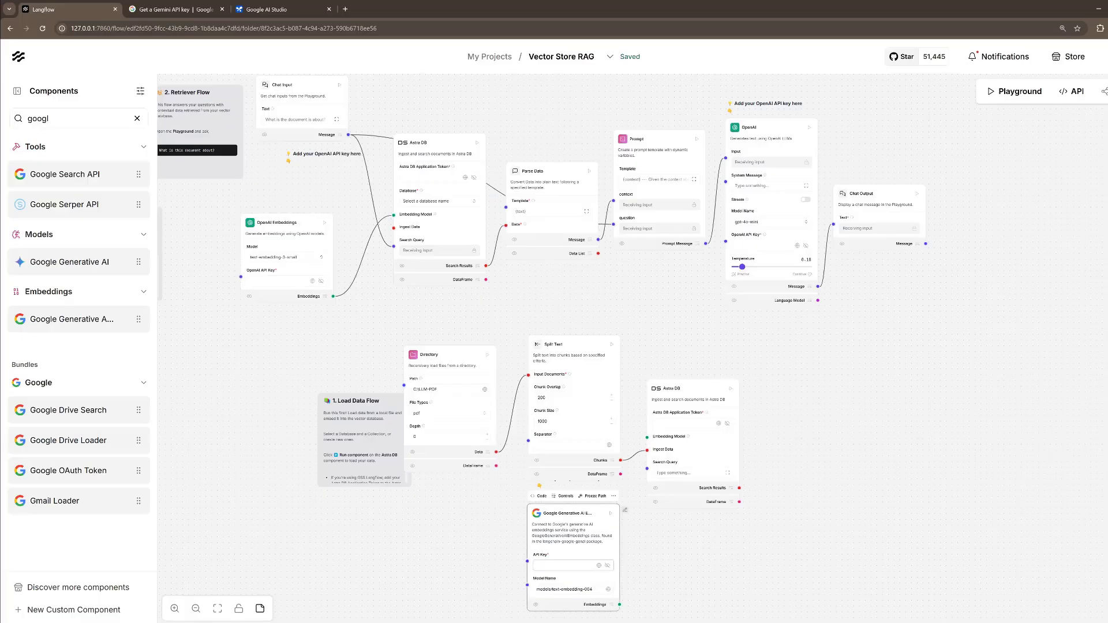
pyautogui.hotkey('ctrl', 'v')
pyautogui.click(676, 558)
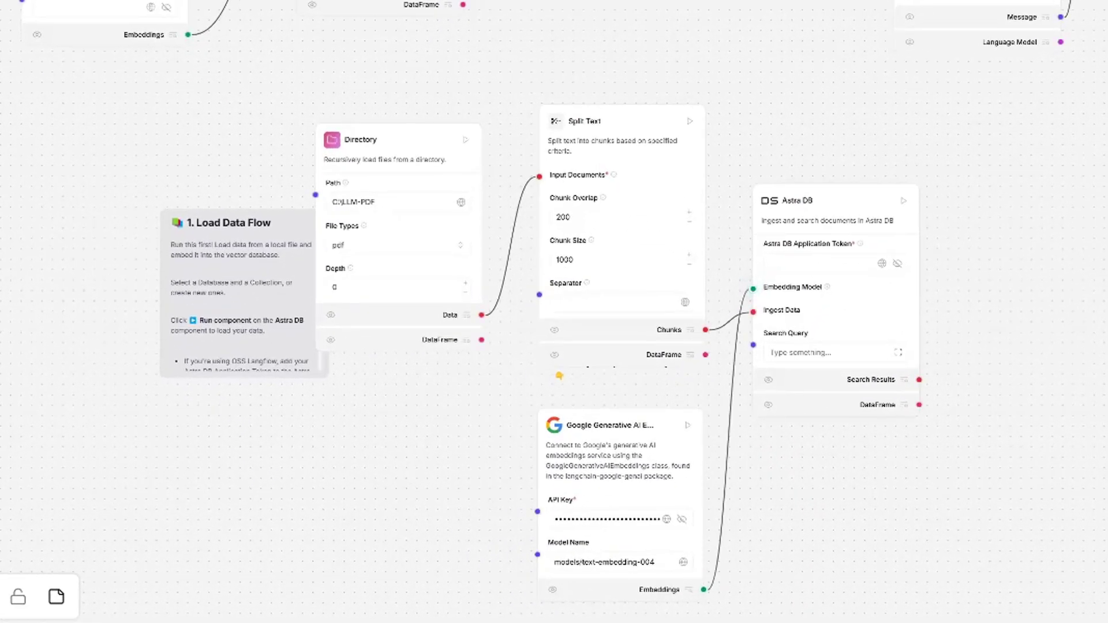
# Move the Load Data Flow's Astra DB component clear of Split Text and delete it.
pyautogui.moveTo(831, 200); pyautogui.dragTo(901, 199)
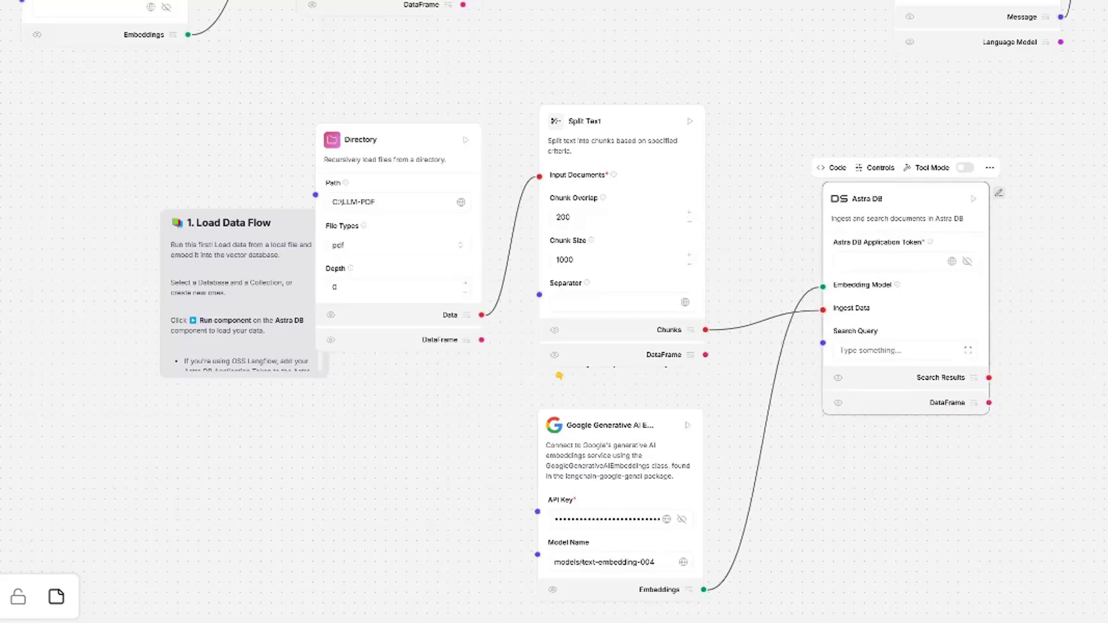
pyautogui.click(990, 168)
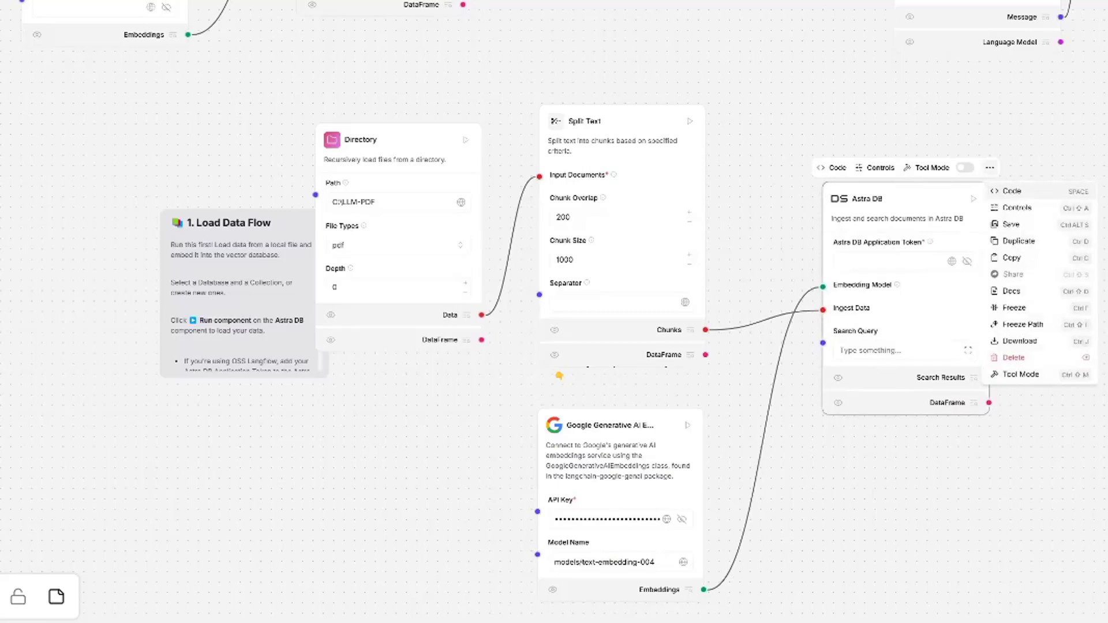
pyautogui.click(1016, 357)
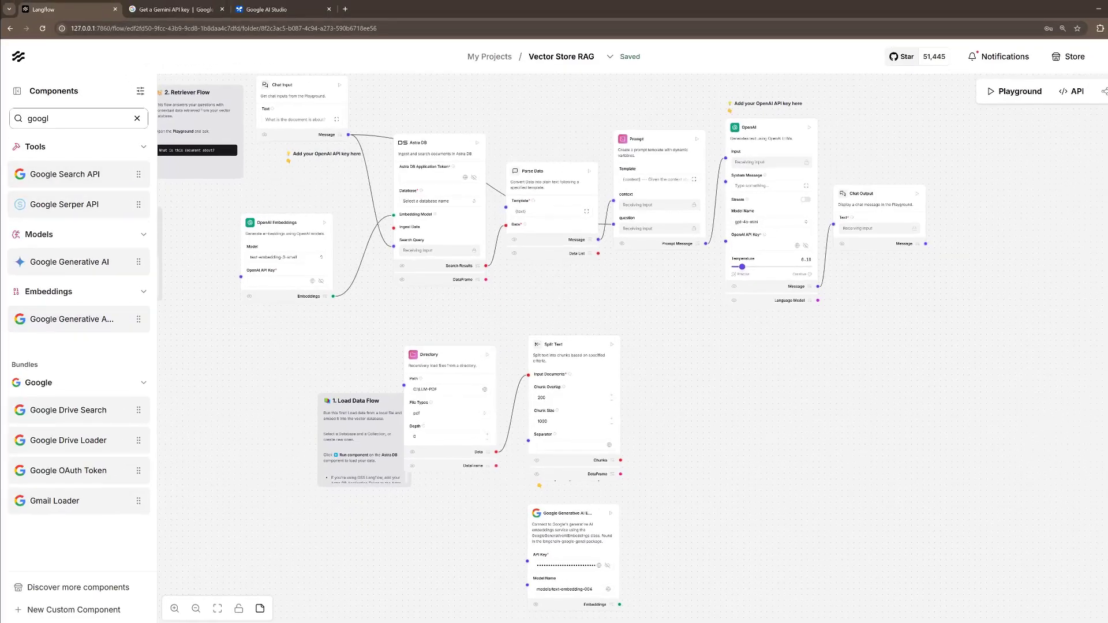
# Add a Chroma DB component to the Load Data Flow and connect Google's Embeddings to its Embedding and Split Text's Chunks to its Ingest Data.
pyautogui.press('BackSpace')
pyautogui.press('BackSpace')
pyautogui.press('BackSpace')
pyautogui.press('BackSpace')
pyautogui.press('BackSpace')
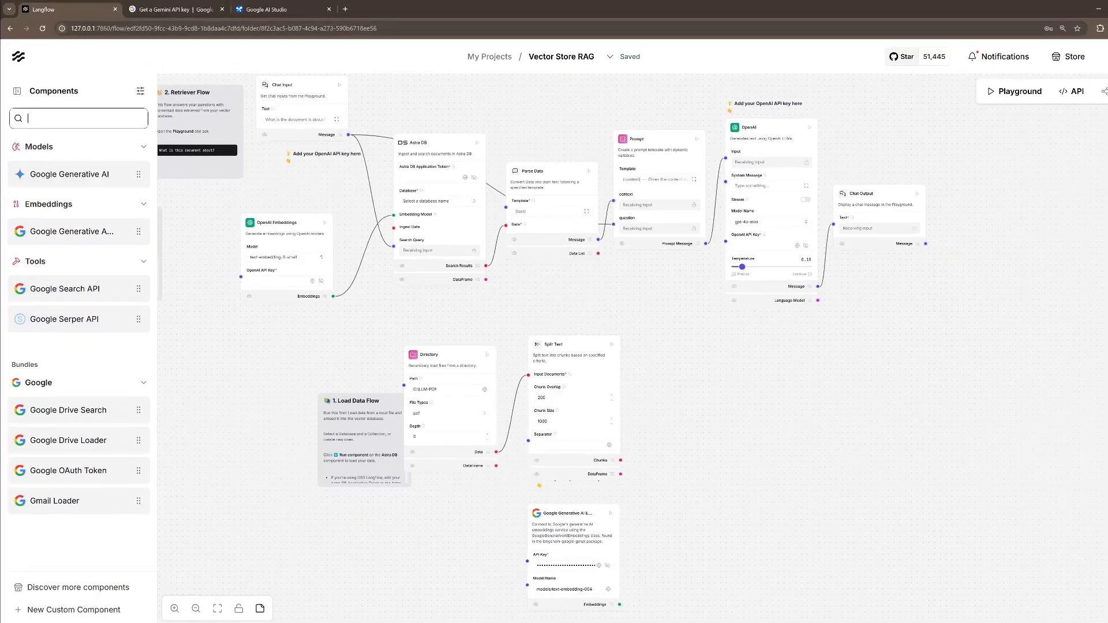
pyautogui.write('chrom')
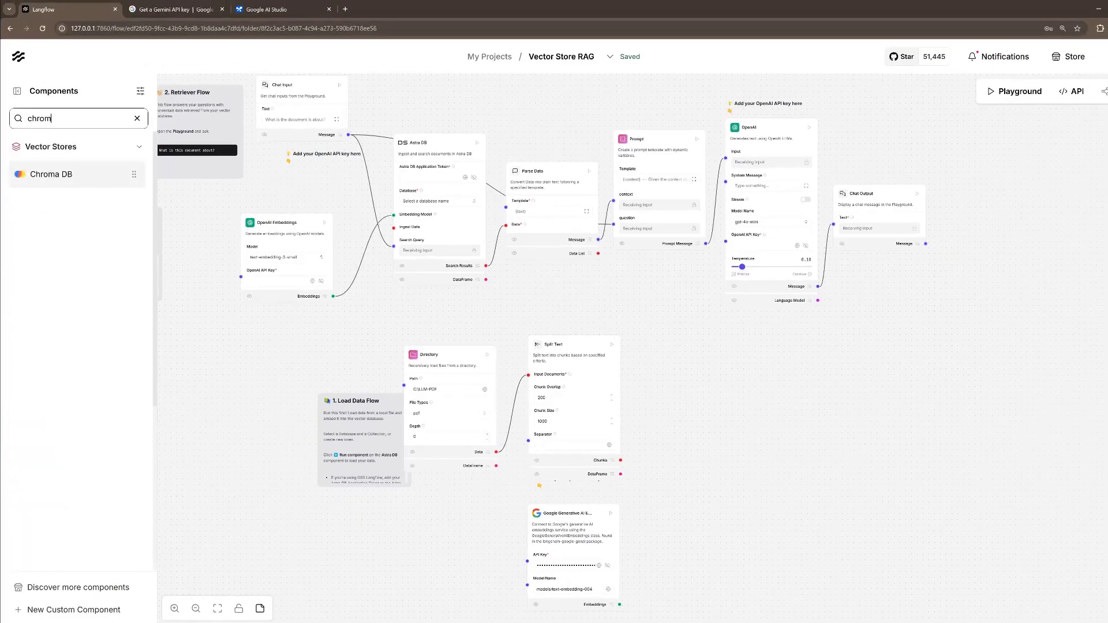
pyautogui.moveTo(51, 174); pyautogui.dragTo(731, 417)
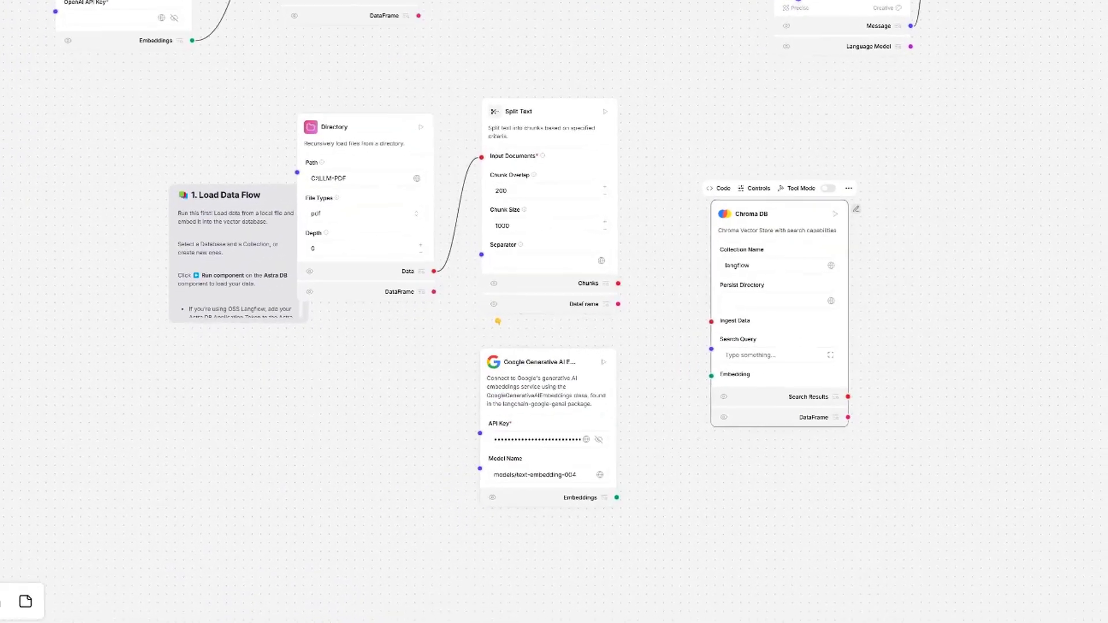
pyautogui.moveTo(597, 479); pyautogui.dragTo(705, 338)
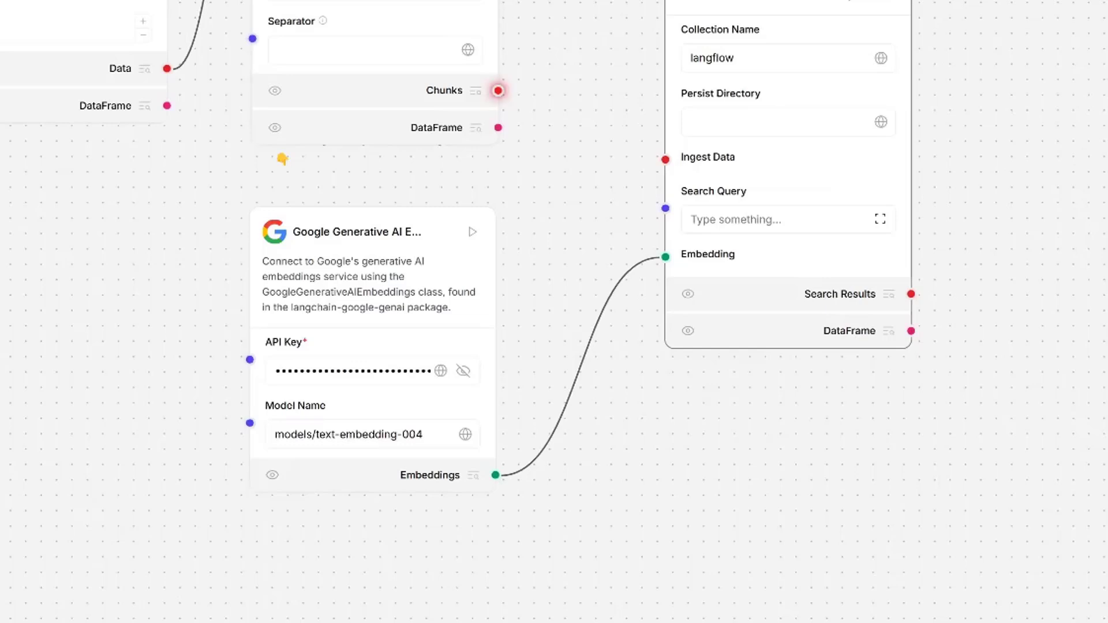
pyautogui.moveTo(497, 90); pyautogui.dragTo(666, 159)
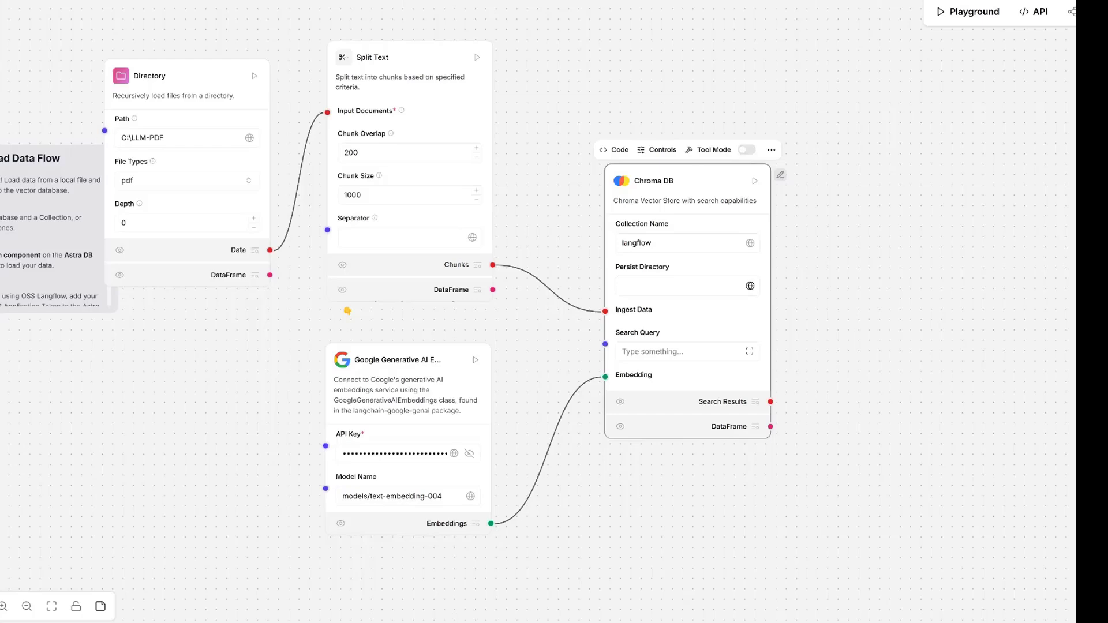
# Switch to File Explorer and open the ChromaDB2 folder on Local Disk (C:).
pyautogui.moveTo(420, 622)
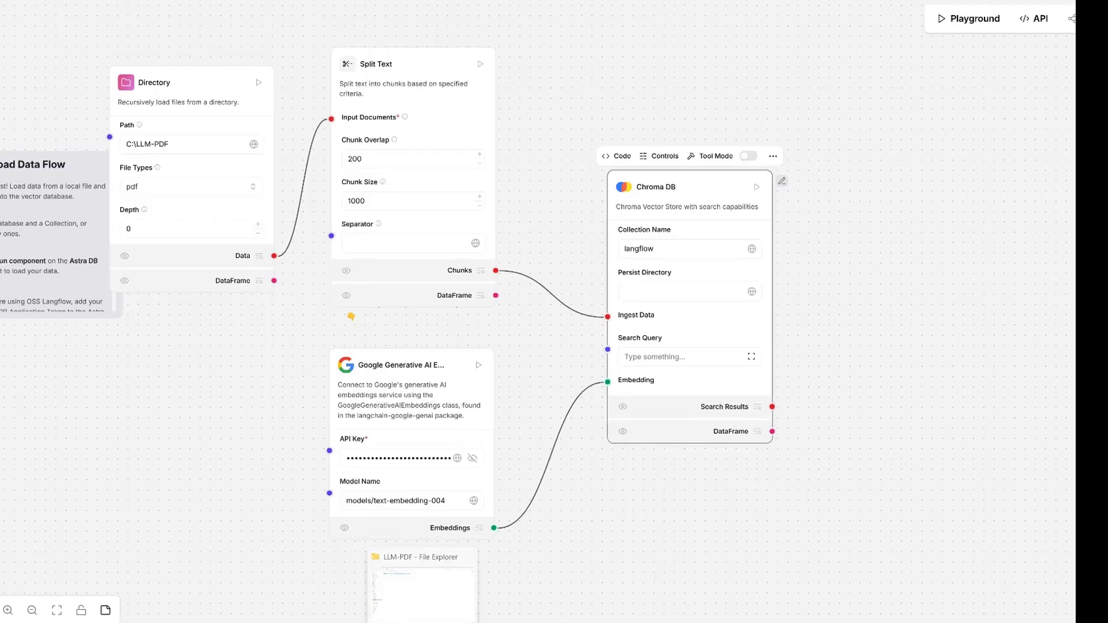
pyautogui.click(422, 595)
pyautogui.click(79, 28)
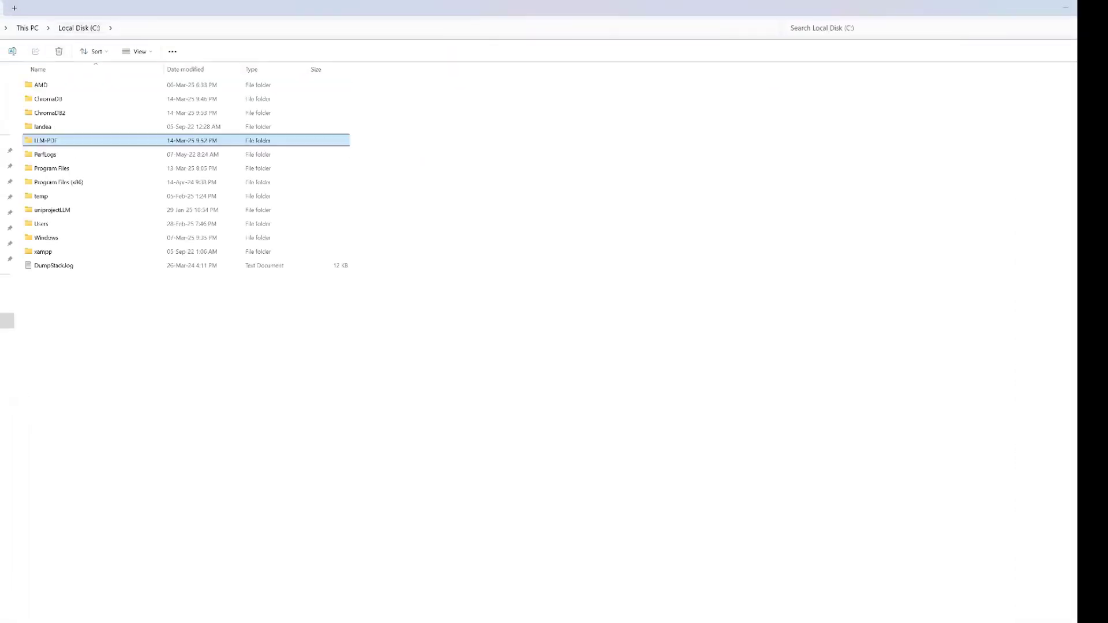
pyautogui.doubleClick(50, 113)
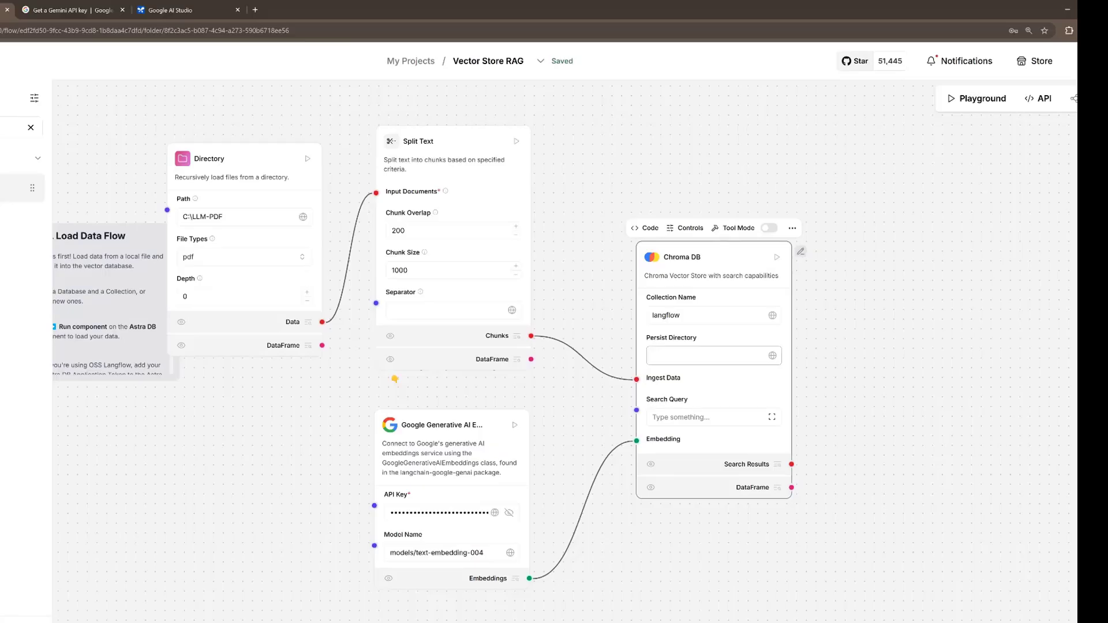
# Set the Chroma DB component's Persist Directory to C:\ChromaDB2 in Langflow and run the component to ingest the documents.
pyautogui.click(708, 356)
pyautogui.write('C:\\ChromaDB2')
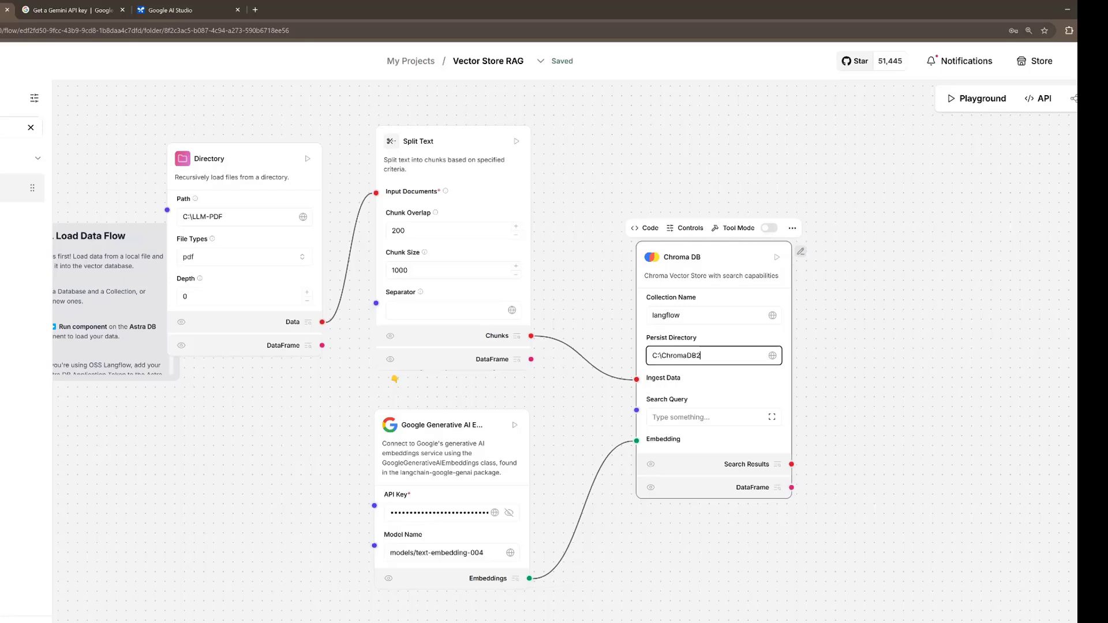
pyautogui.click(777, 258)
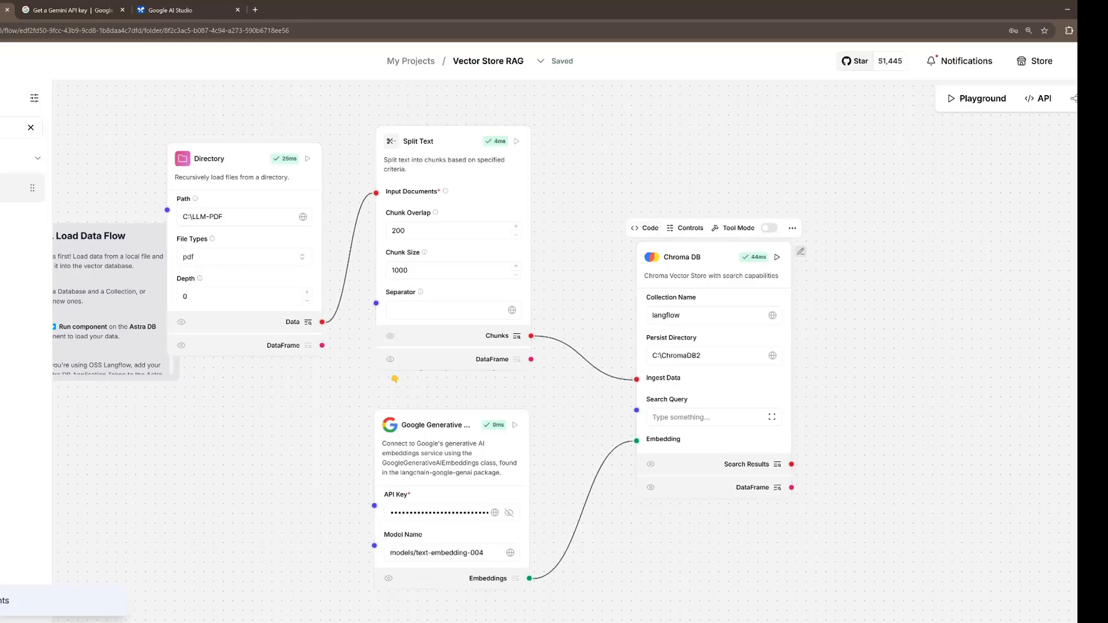
pyautogui.moveTo(395, 379); pyautogui.dragTo(532, 595)
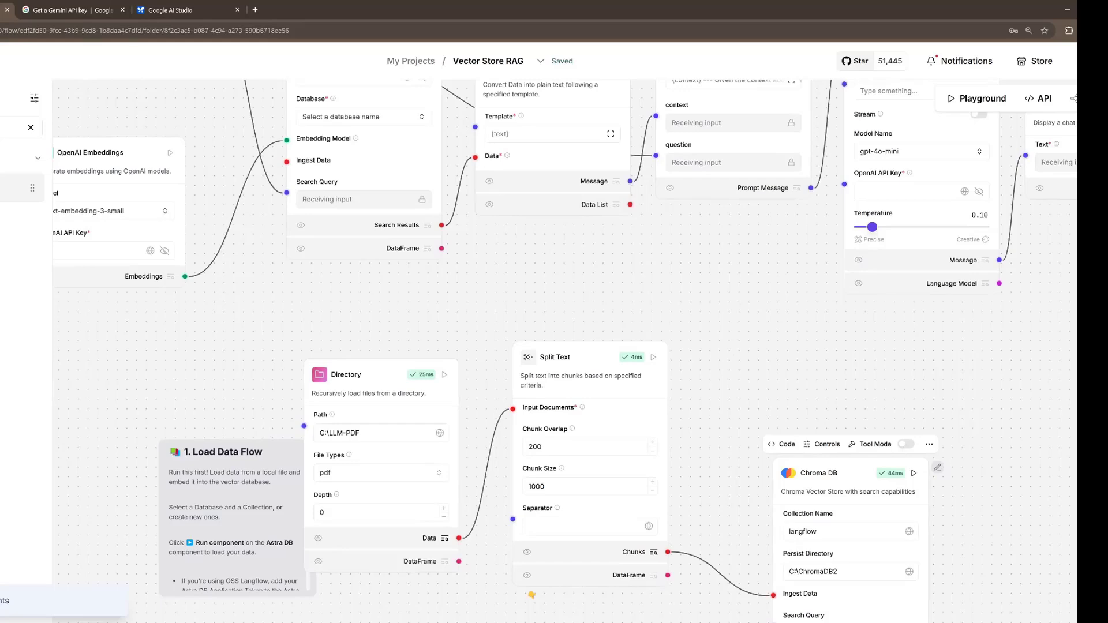
# Delete the "Add your OpenAI API key here" note and the OpenAI Embeddings component from the start of the Retriever Flow.
pyautogui.moveTo(490, 306); pyautogui.dragTo(721, 583)
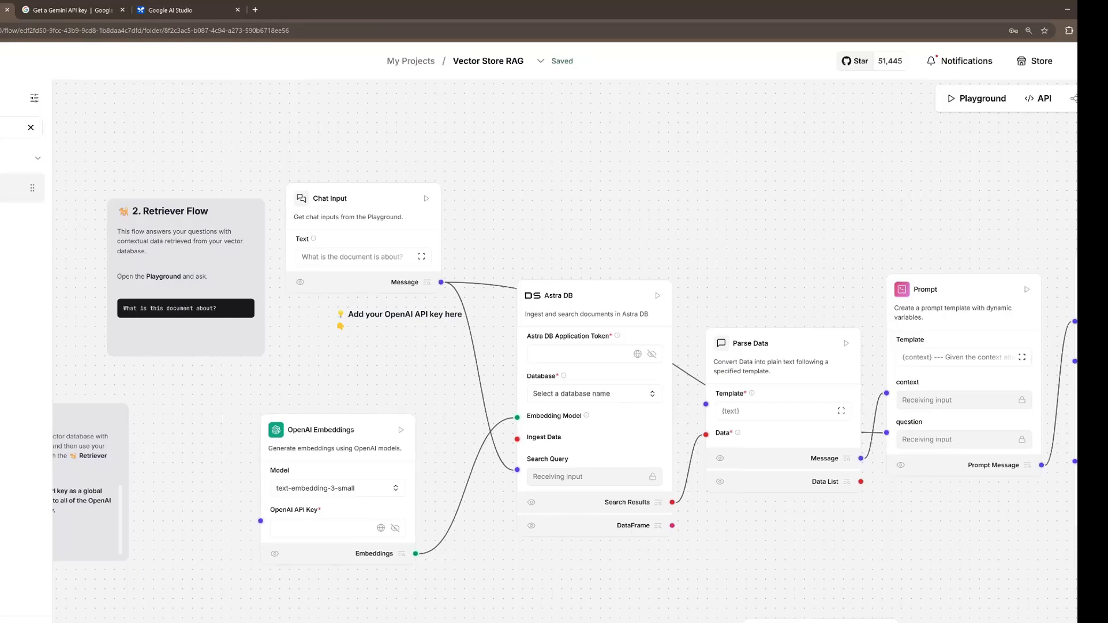
pyautogui.click(376, 430)
pyautogui.moveTo(424, 420)
pyautogui.mouseDown()
pyautogui.moveTo(392, 396)
pyautogui.moveTo(380, 365)
pyautogui.moveTo(422, 418)
pyautogui.mouseUp()
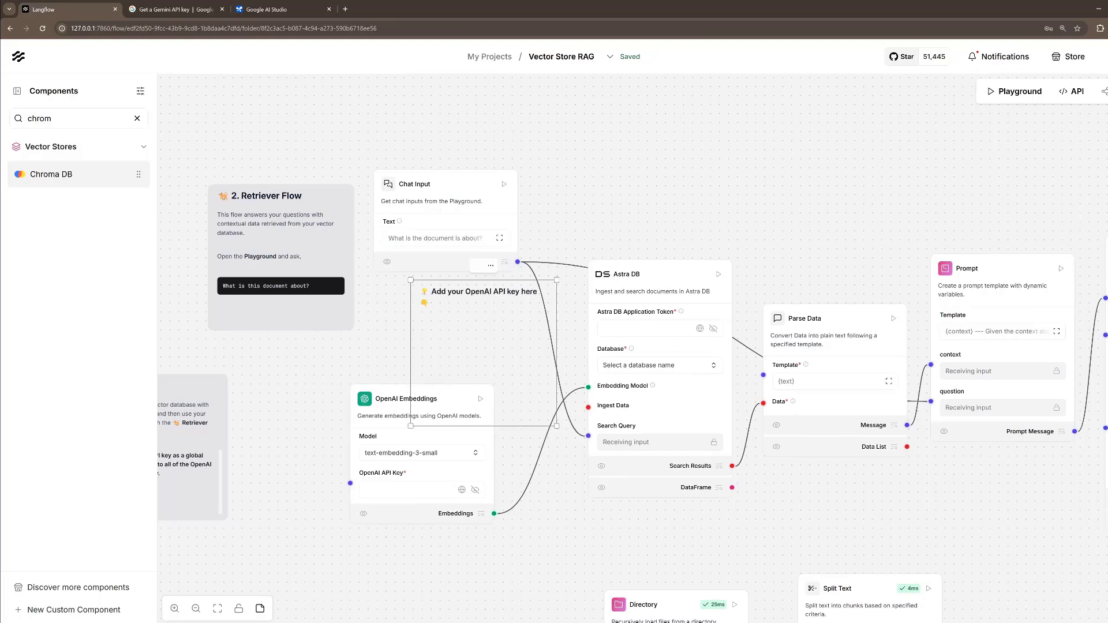
pyautogui.press('Delete')
pyautogui.click(422, 408)
pyautogui.press('Delete')
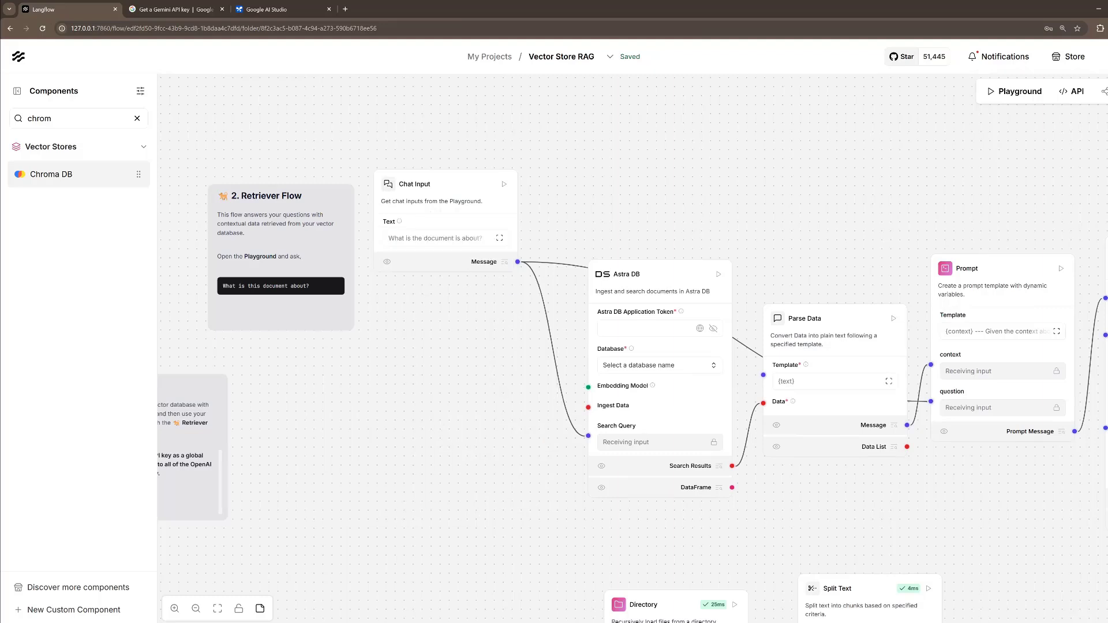
# Duplicate the Google Generative AI Embeddings component, place the copy in the Retriever Flow and connect its Embeddings to Astra DB's Embedding Model.
pyautogui.moveTo(462, 461); pyautogui.dragTo(424, 277)
pyautogui.moveTo(496, 519); pyautogui.dragTo(449, 504)
pyautogui.moveTo(777, 622); pyautogui.dragTo(665, 460)
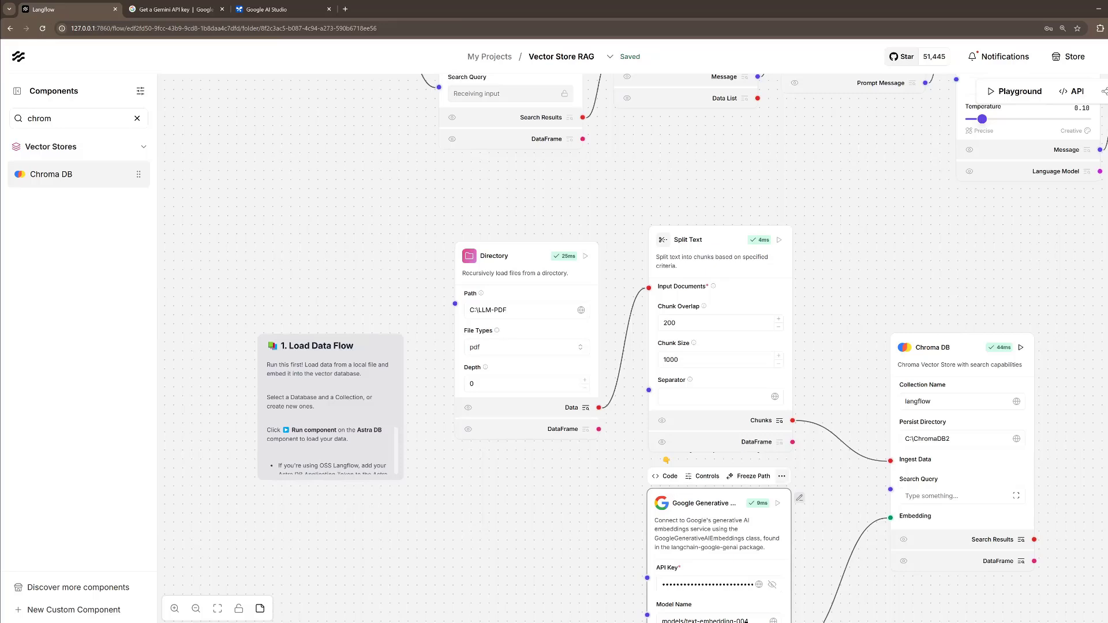
pyautogui.click(781, 476)
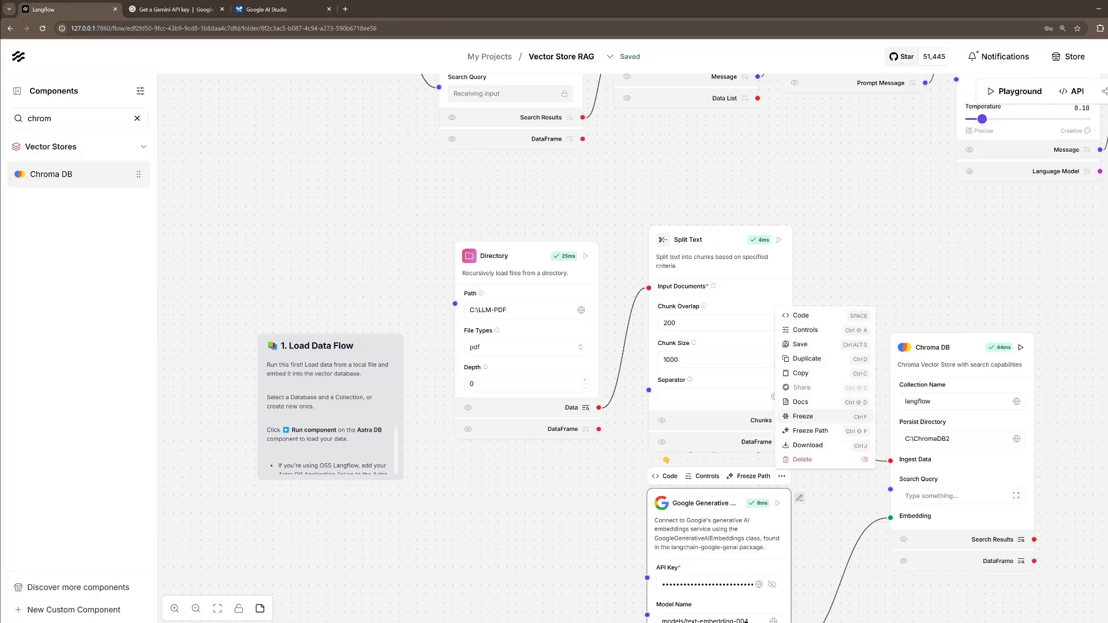
pyautogui.click(807, 358)
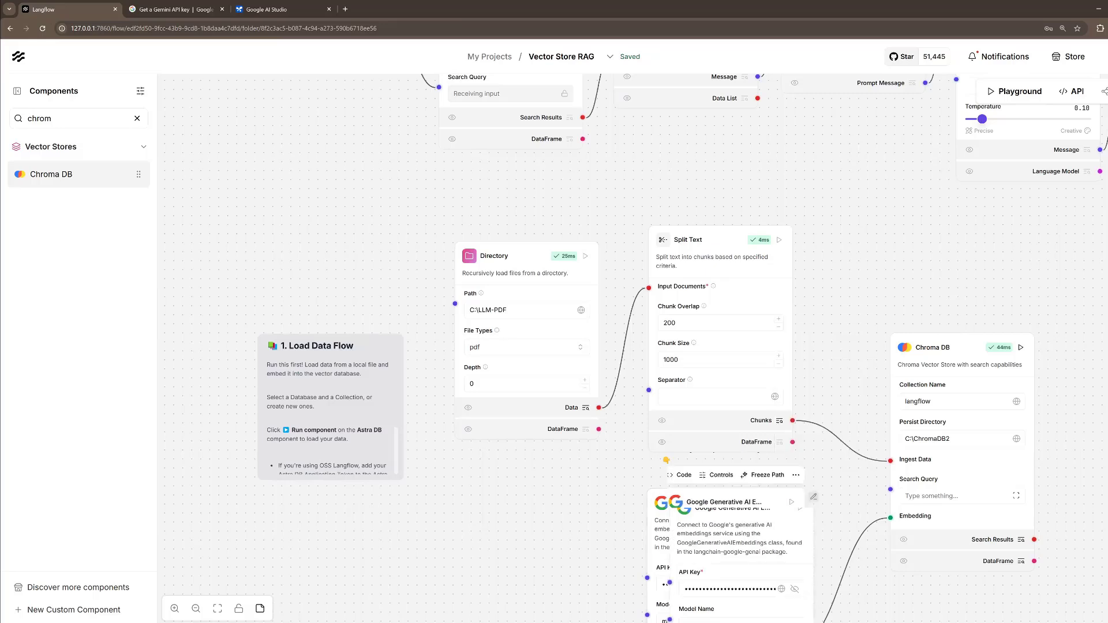
pyautogui.moveTo(666, 460); pyautogui.dragTo(668, 616)
pyautogui.moveTo(277, 249); pyautogui.dragTo(276, 218)
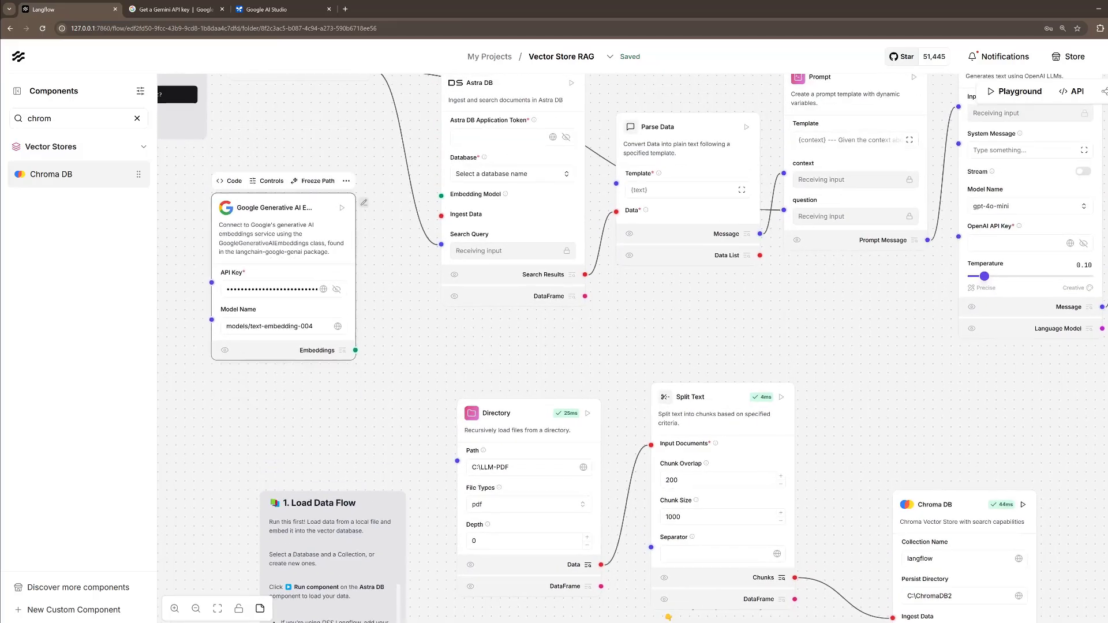
pyautogui.moveTo(441, 196); pyautogui.dragTo(370, 511)
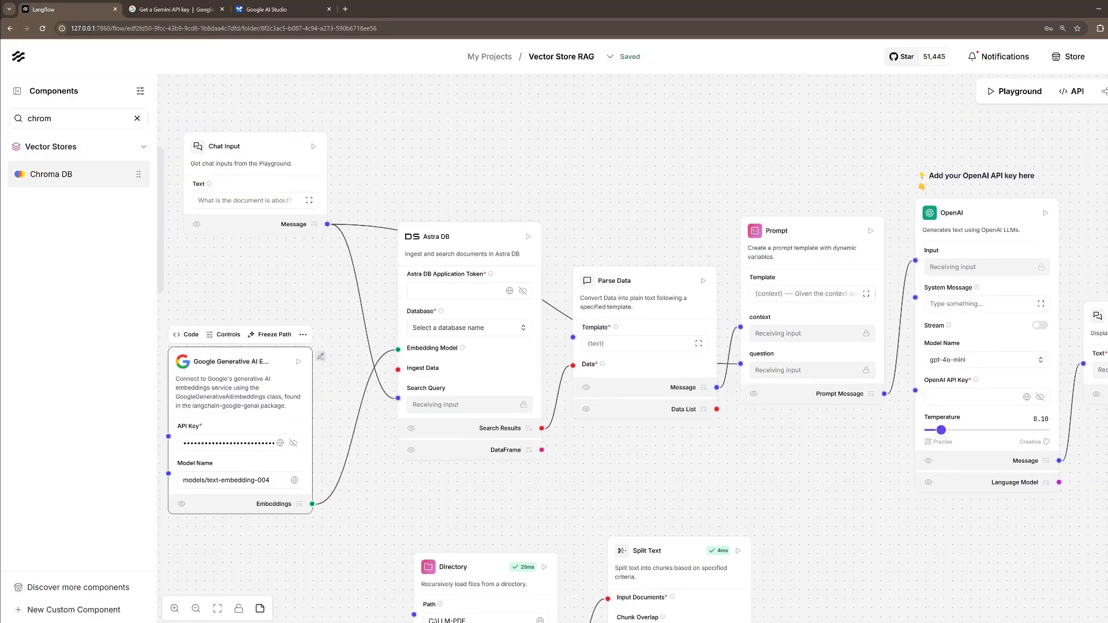
# Delete the Astra DB component from the Retriever Flow.
pyautogui.scroll(-4, 665, 127)
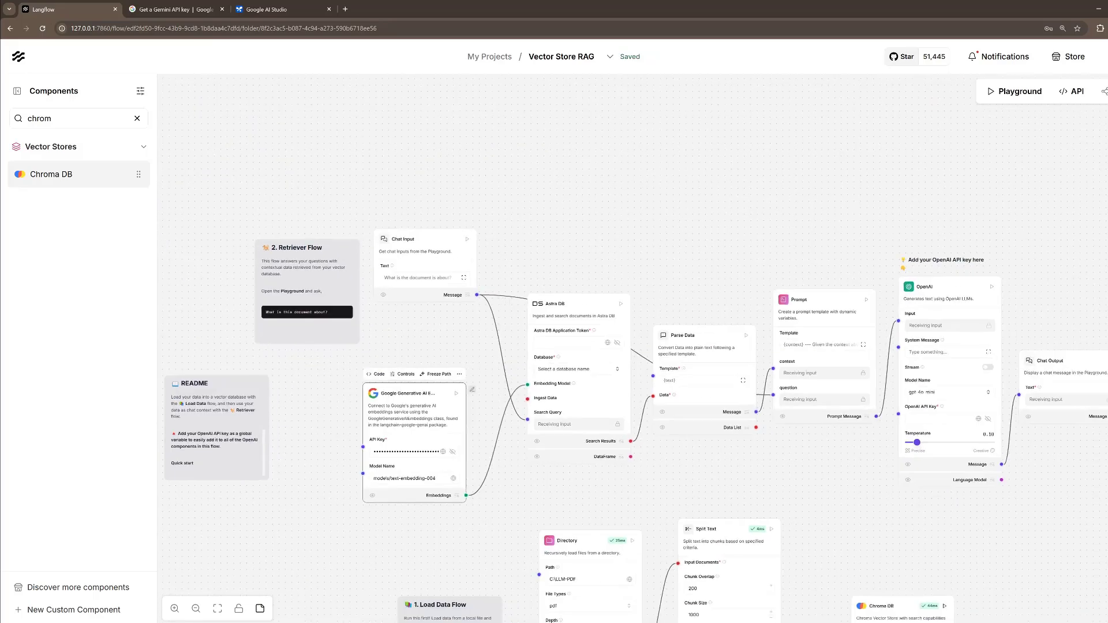
pyautogui.click(524, 207)
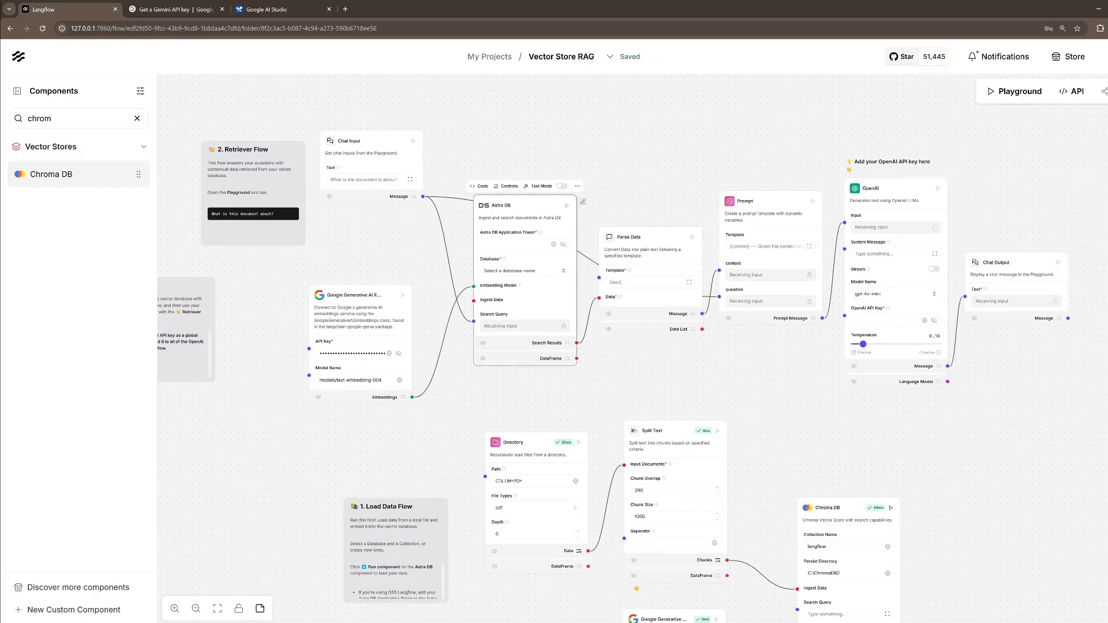
pyautogui.click(577, 186)
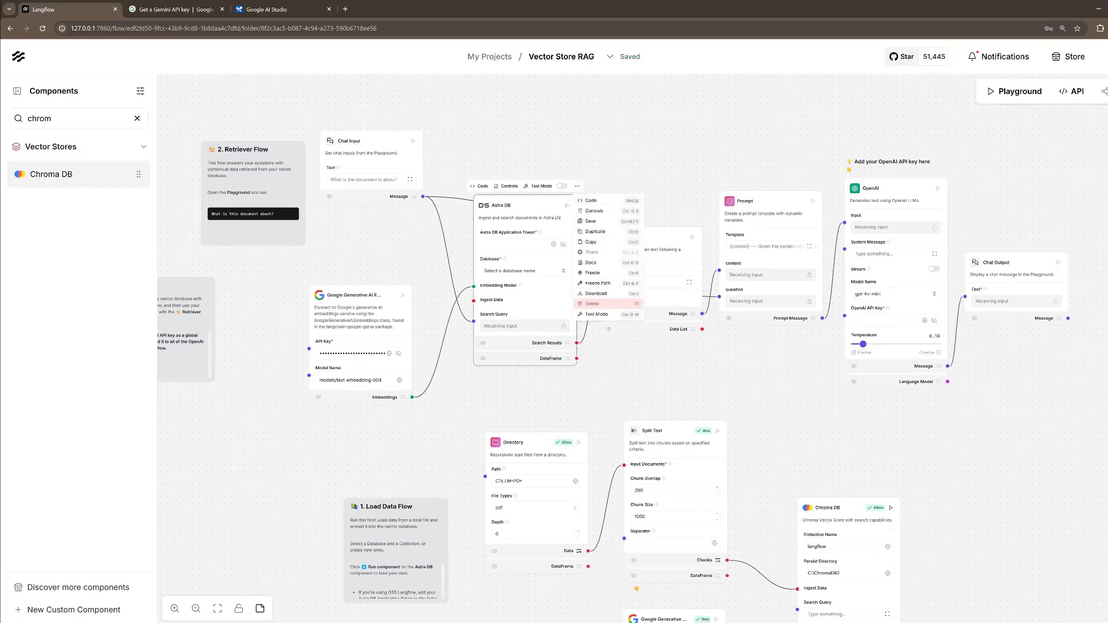
pyautogui.click(592, 304)
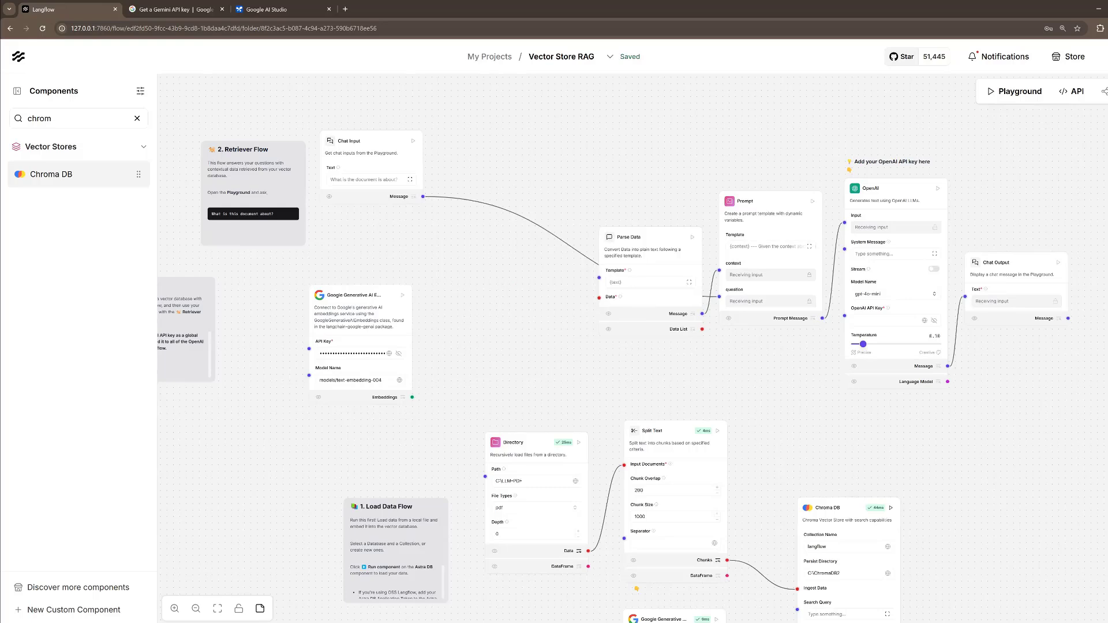
# Duplicate the Load Data Flow's Chroma DB component and place the copy between Chat Input and Parse Data in the Retriever Flow.
pyautogui.click(898, 508)
pyautogui.click(900, 488)
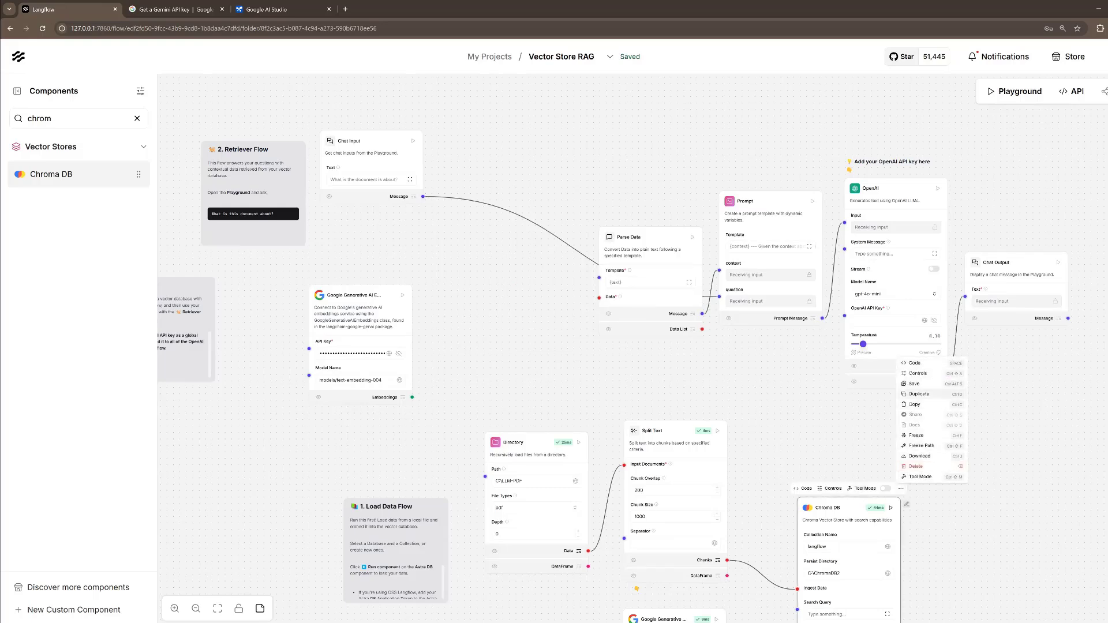
pyautogui.click(919, 394)
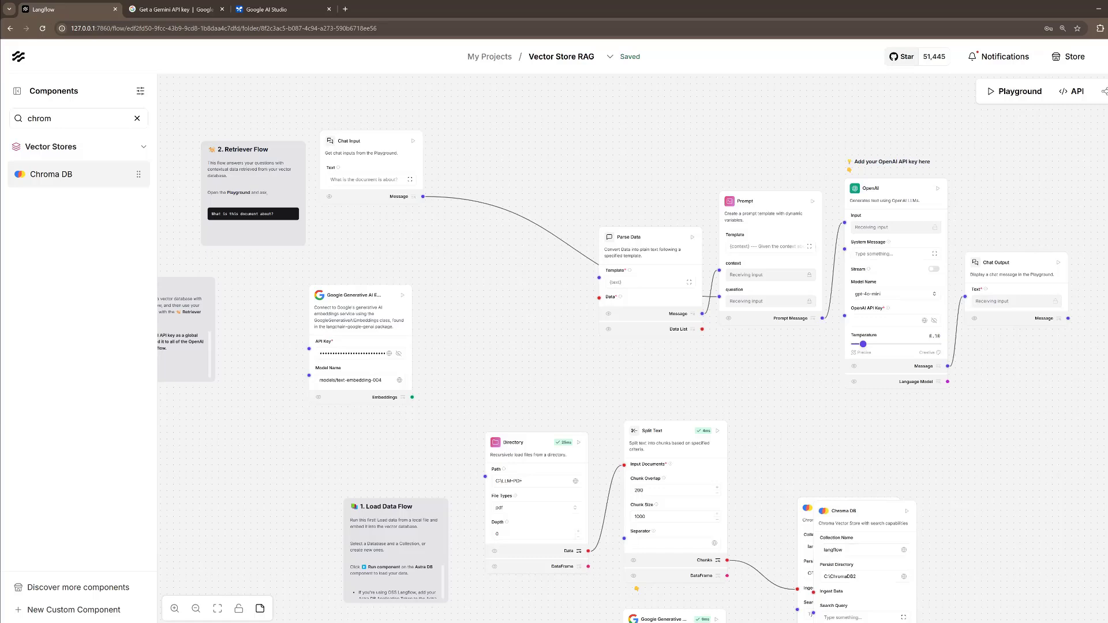
pyautogui.moveTo(865, 514); pyautogui.dragTo(497, 191)
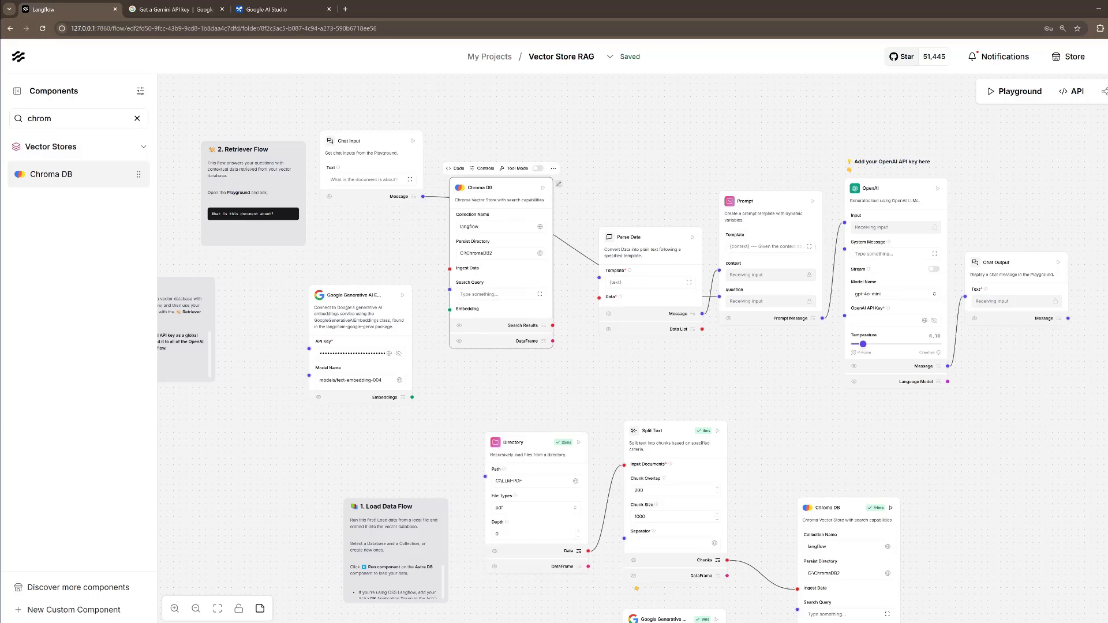
# Connect Chat Input's Message to the copied Chroma DB's Search Query and Google's Embeddings to its Embedding, then shift the component slightly down.
pyautogui.moveTo(423, 197); pyautogui.dragTo(449, 289)
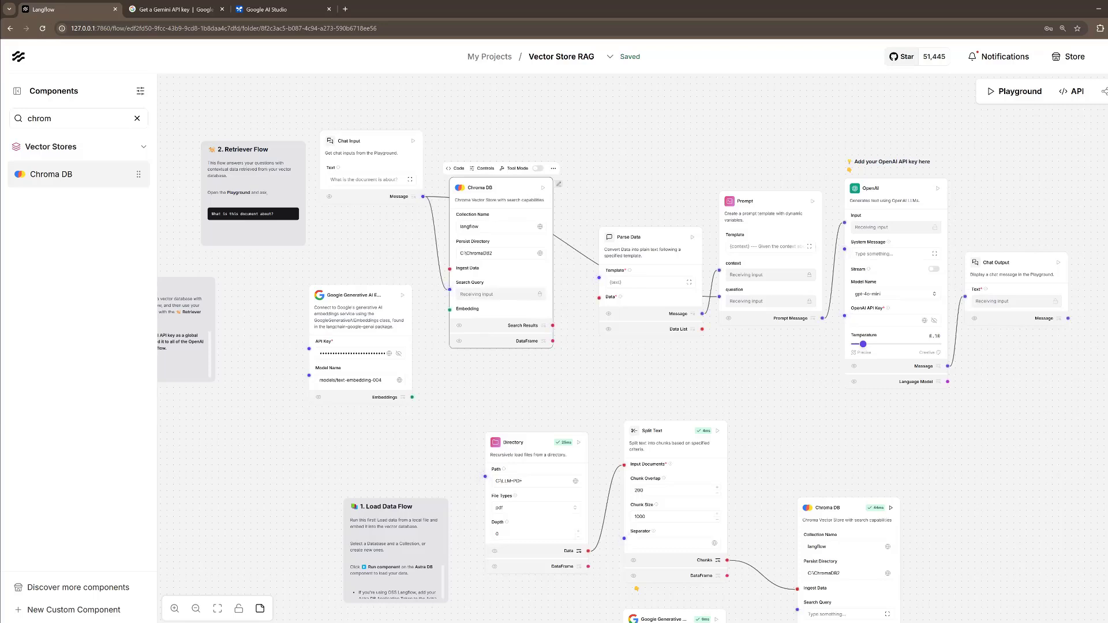
pyautogui.moveTo(412, 397); pyautogui.dragTo(449, 310)
pyautogui.moveTo(502, 188); pyautogui.dragTo(502, 235)
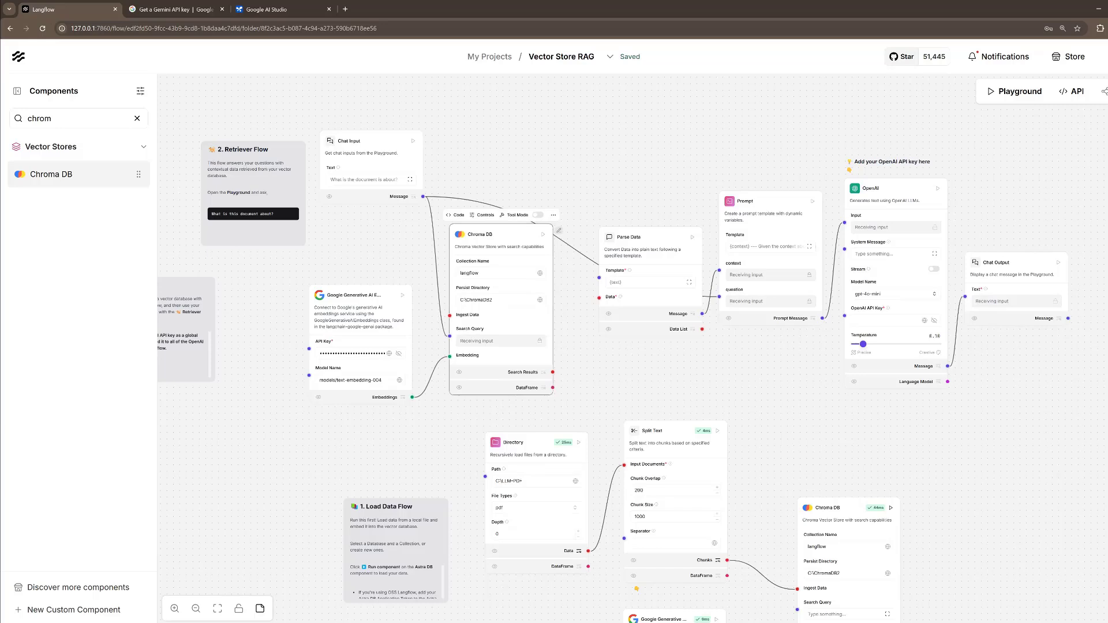
# Delete the OpenAI model component from the Retriever Flow.
pyautogui.click(897, 189)
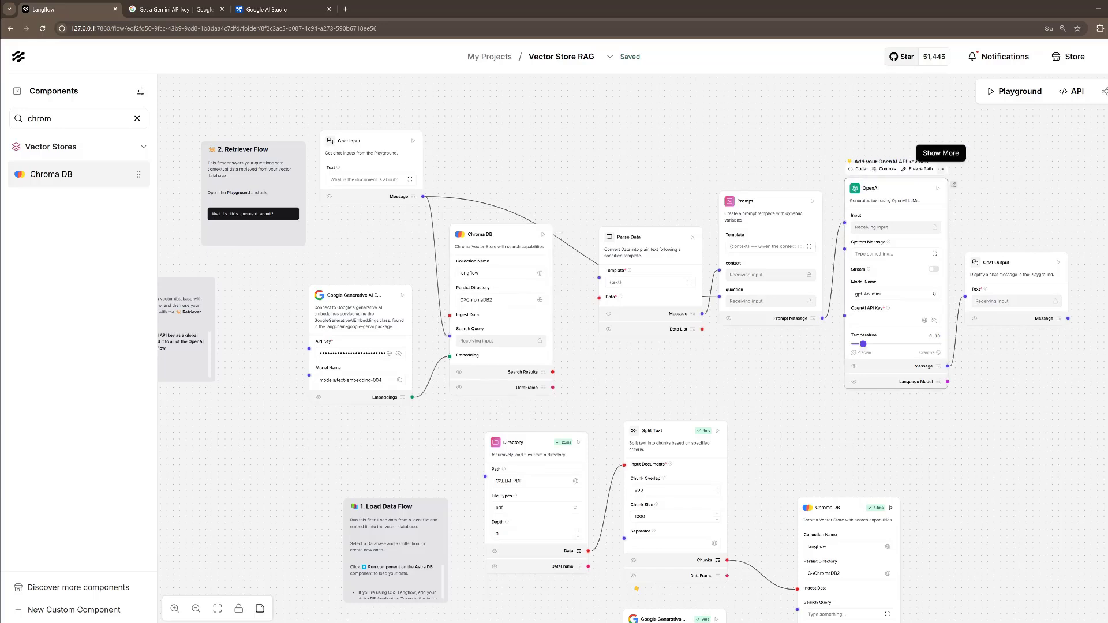
pyautogui.click(941, 168)
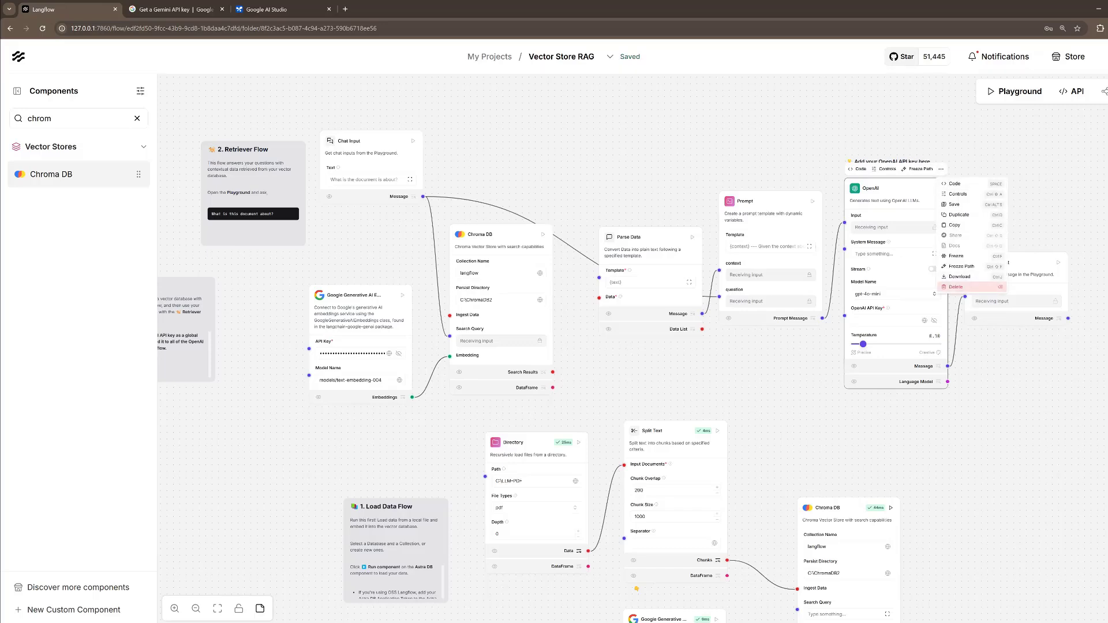
pyautogui.click(956, 286)
# Add a Google Generative AI model component, connecting Prompt Message to its Input and its Message to Chat Output's Text.
pyautogui.click(78, 118)
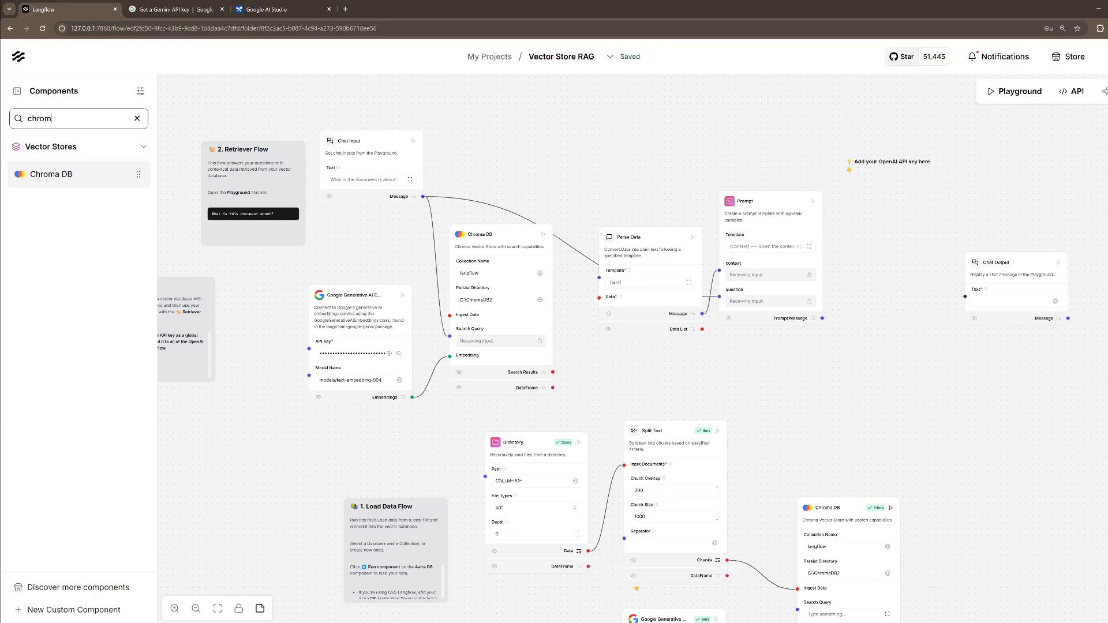
pyautogui.hotkey('ctrl', 'a')
pyautogui.write('googl')
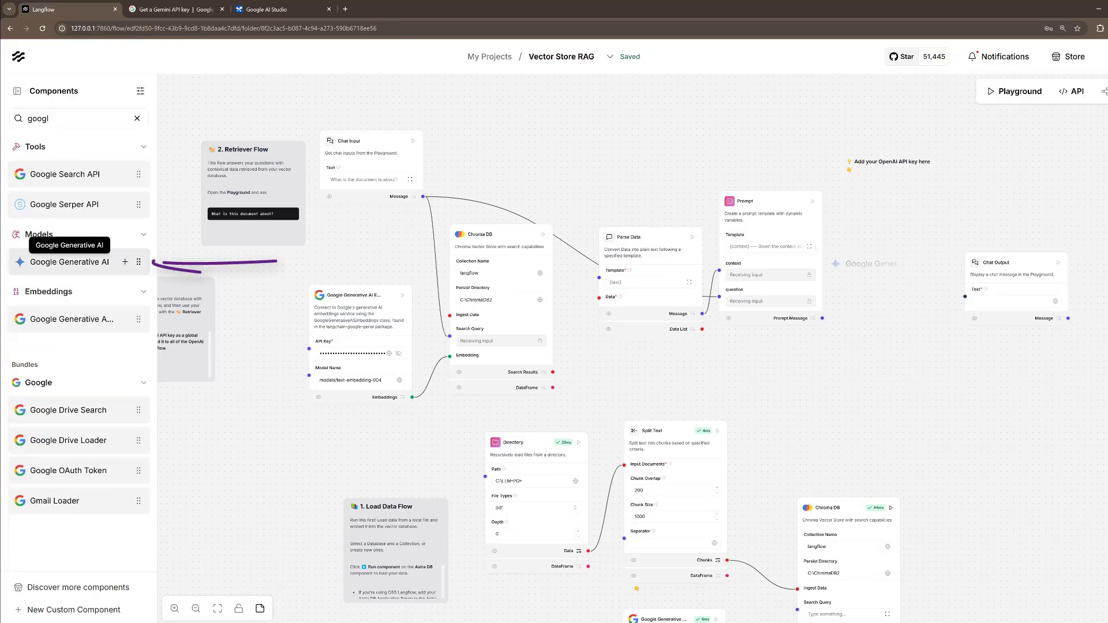
pyautogui.click(124, 261)
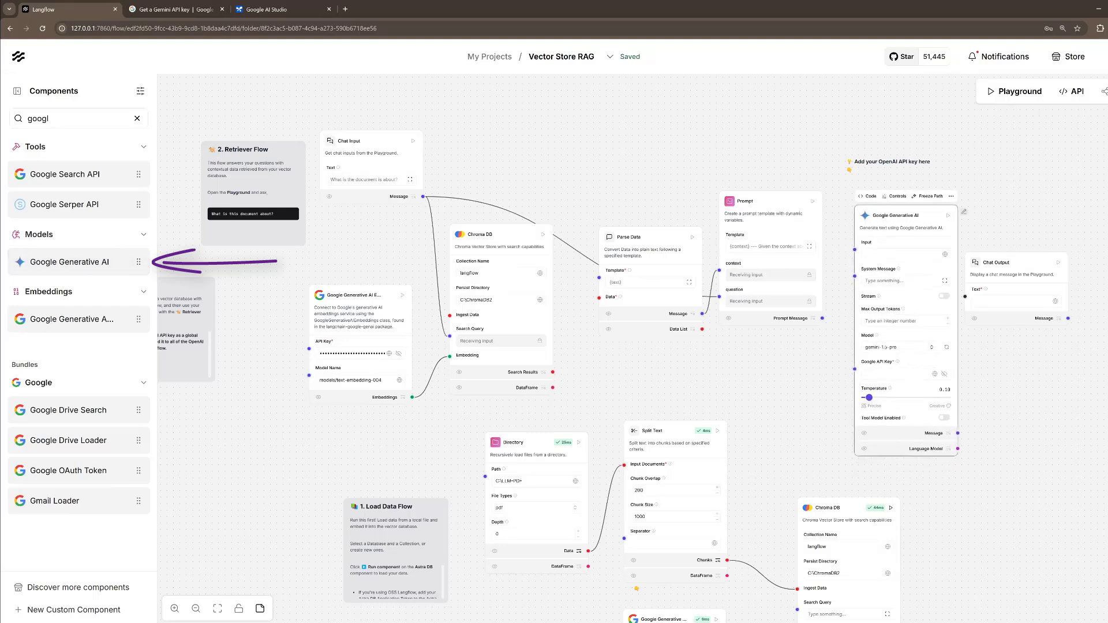
pyautogui.moveTo(822, 318); pyautogui.dragTo(844, 227)
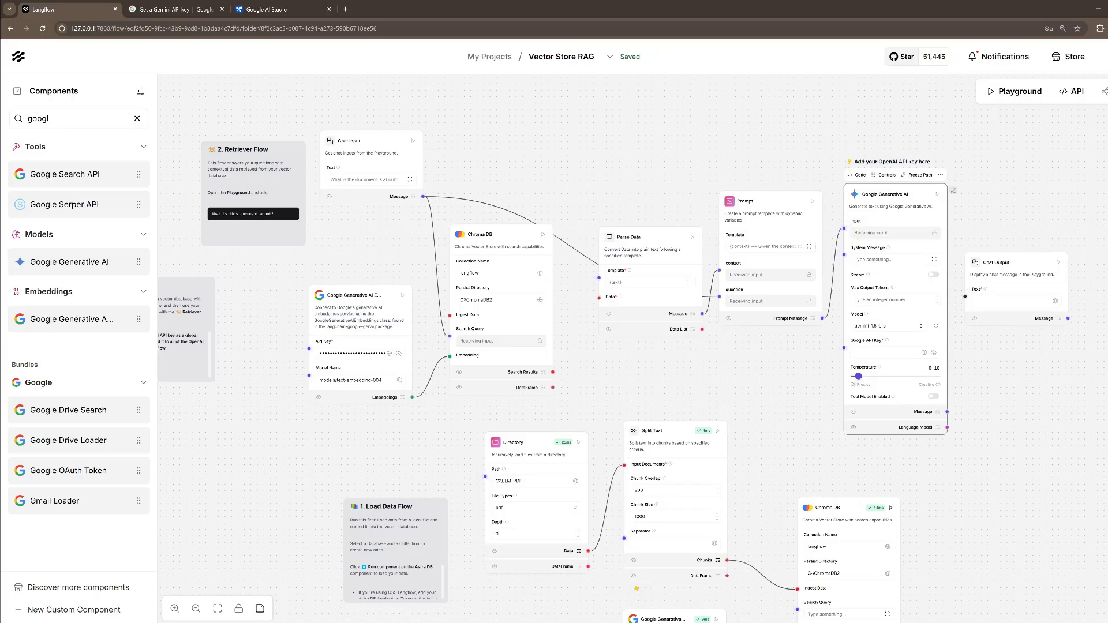
pyautogui.moveTo(947, 411); pyautogui.dragTo(964, 297)
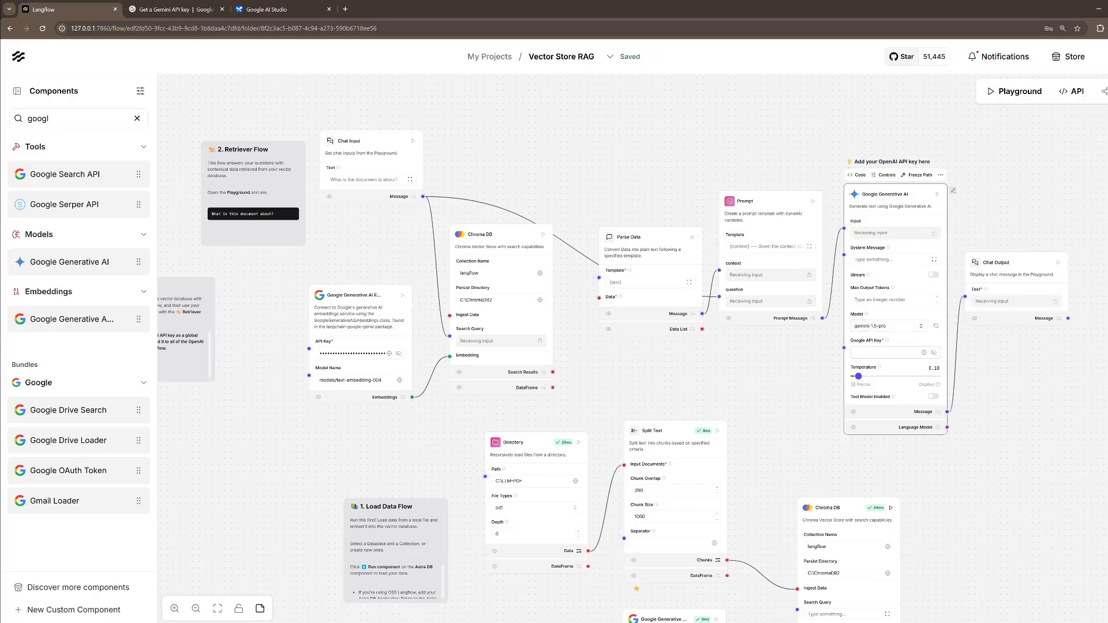
# Copy the API key from Google AI Studio into the Google Generative AI component's Google API Key in Langflow, and view the available models.
pyautogui.click(884, 352)
pyautogui.hotkey('ctrl', 'v')
pyautogui.click(271, 9)
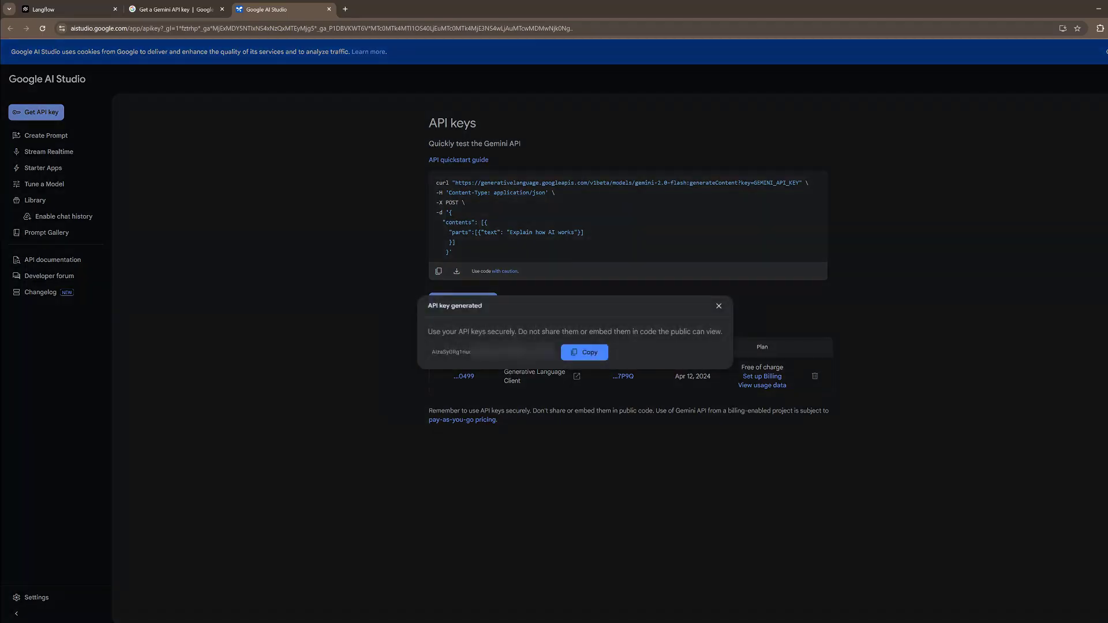
pyautogui.click(584, 352)
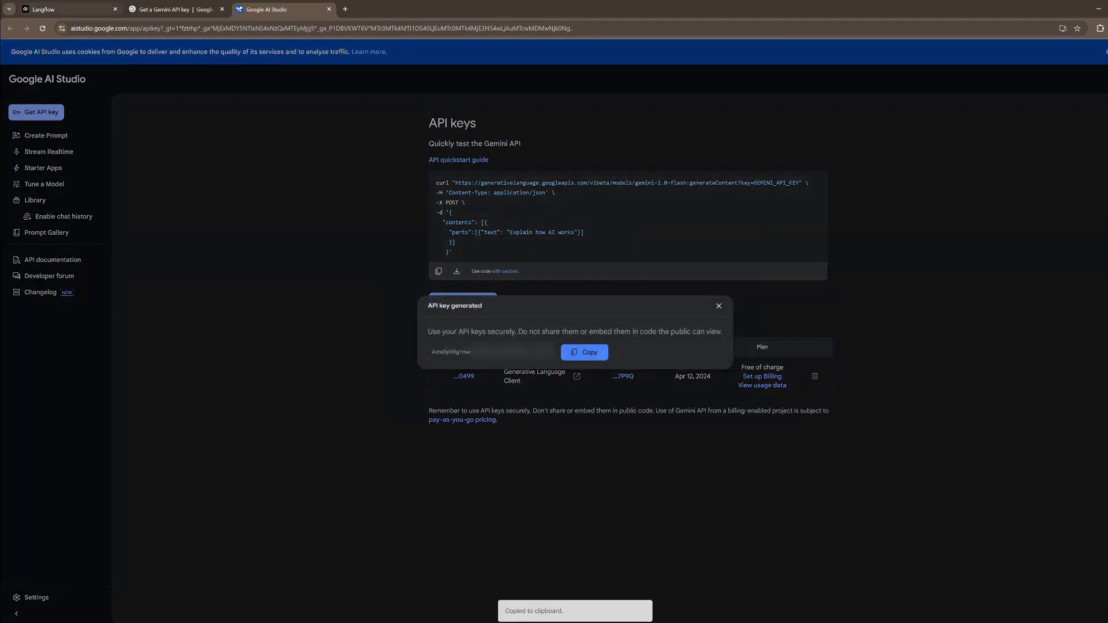
pyautogui.click(43, 9)
pyautogui.hotkey('ctrl', 'a')
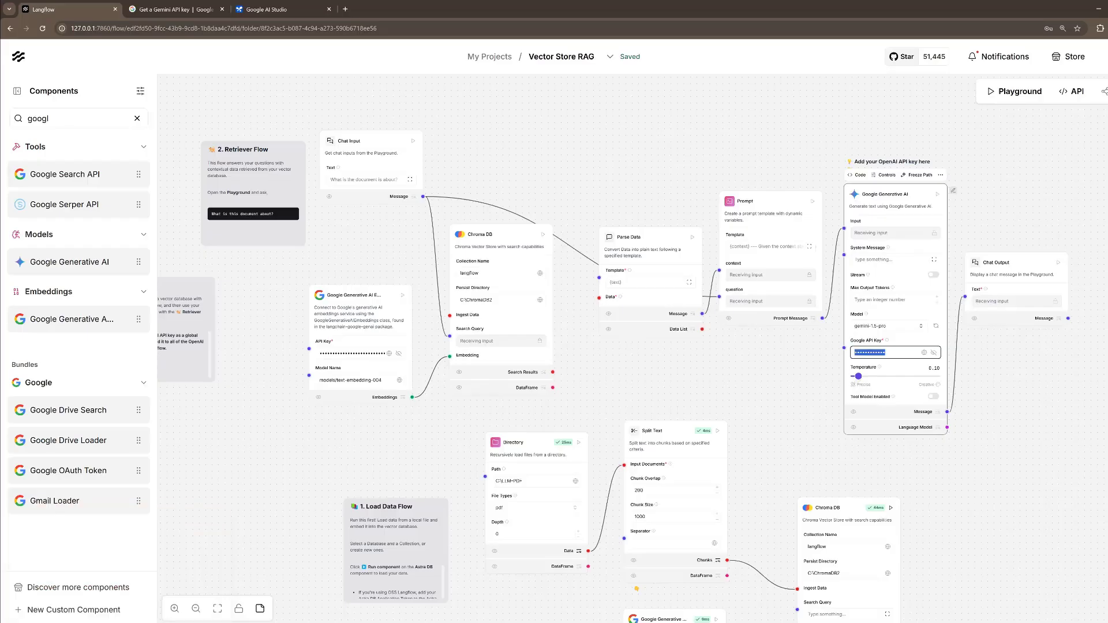
pyautogui.hotkey('ctrl', 'v')
pyautogui.click(888, 326)
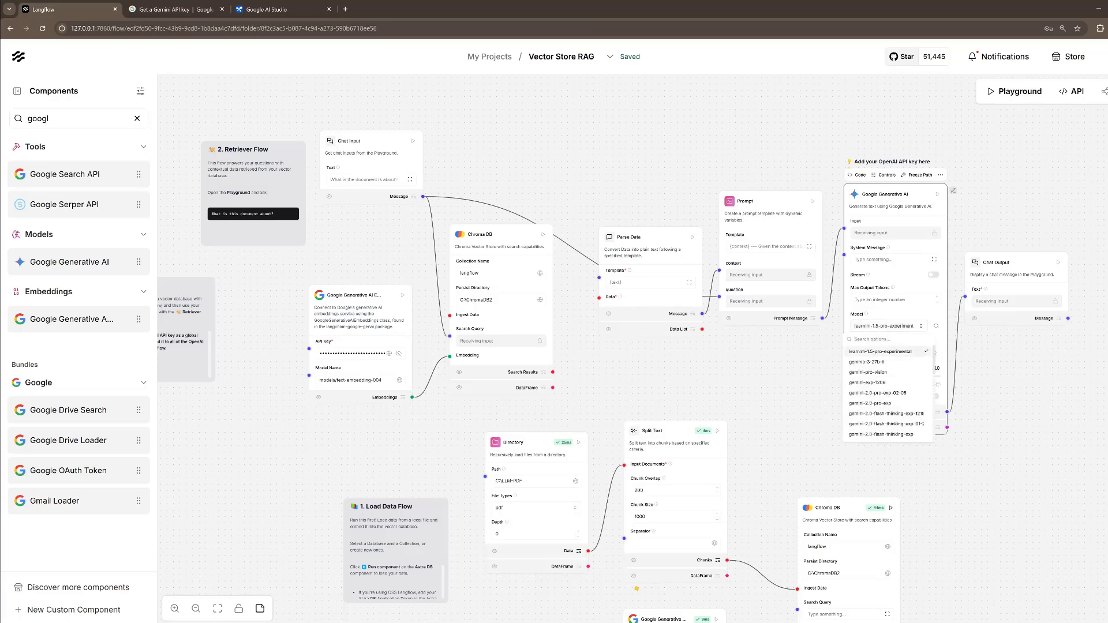
pyautogui.press('Escape')
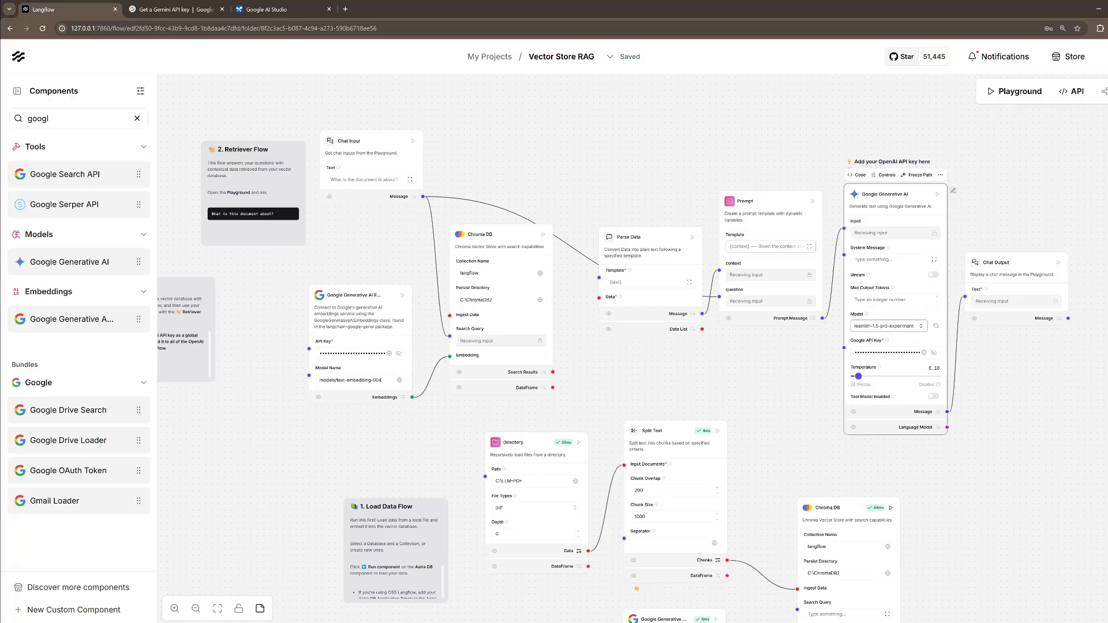
# Open the Prompt component's template and examine its context and question variables.
pyautogui.click(768, 247)
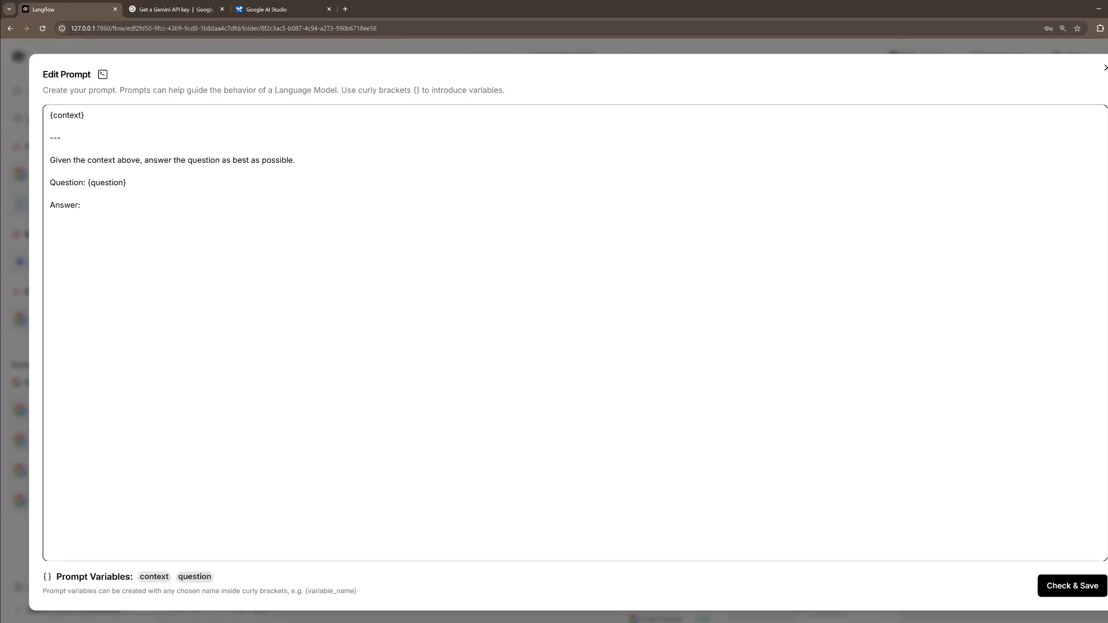
pyautogui.moveTo(50, 115); pyautogui.dragTo(85, 116)
pyautogui.moveTo(83, 183); pyautogui.dragTo(122, 183)
pyautogui.click(124, 185)
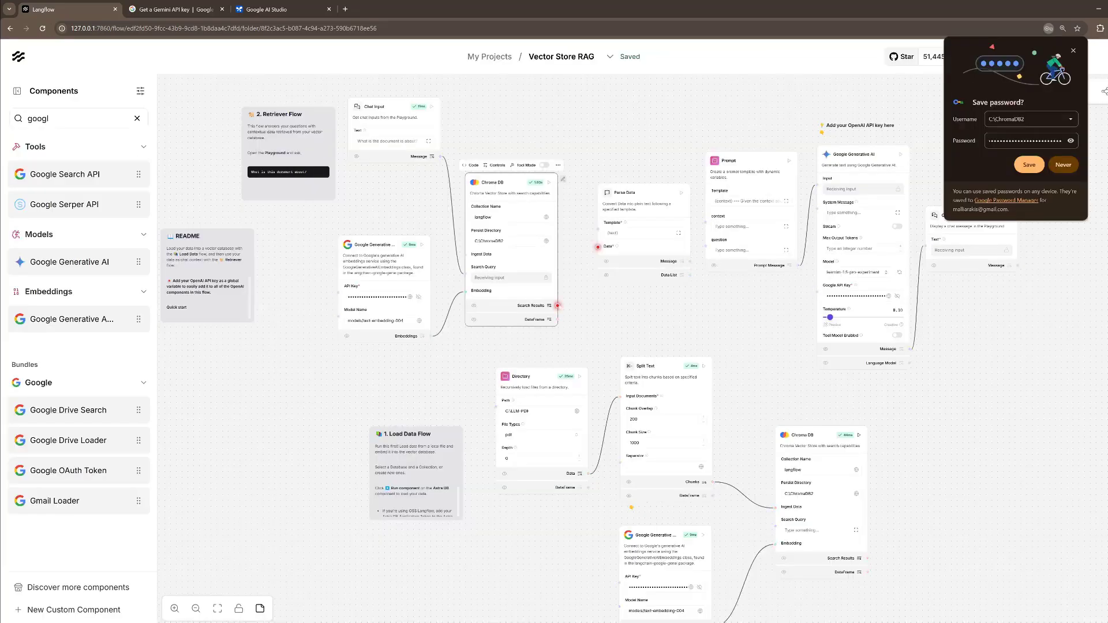
# Connect Chroma DB's Search Results to Parse Data's Data and Parse Data's Message to Prompt's context, accepting the browser's offer to save the password.
pyautogui.moveTo(558, 305); pyautogui.dragTo(598, 247)
pyautogui.moveTo(690, 260); pyautogui.dragTo(705, 223)
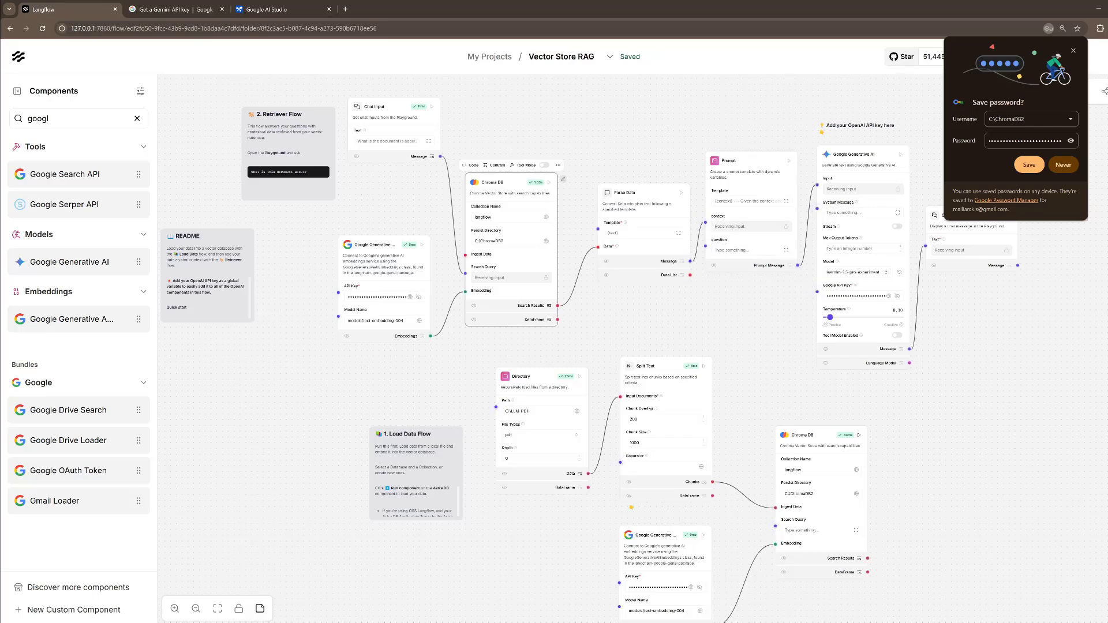
pyautogui.click(1029, 164)
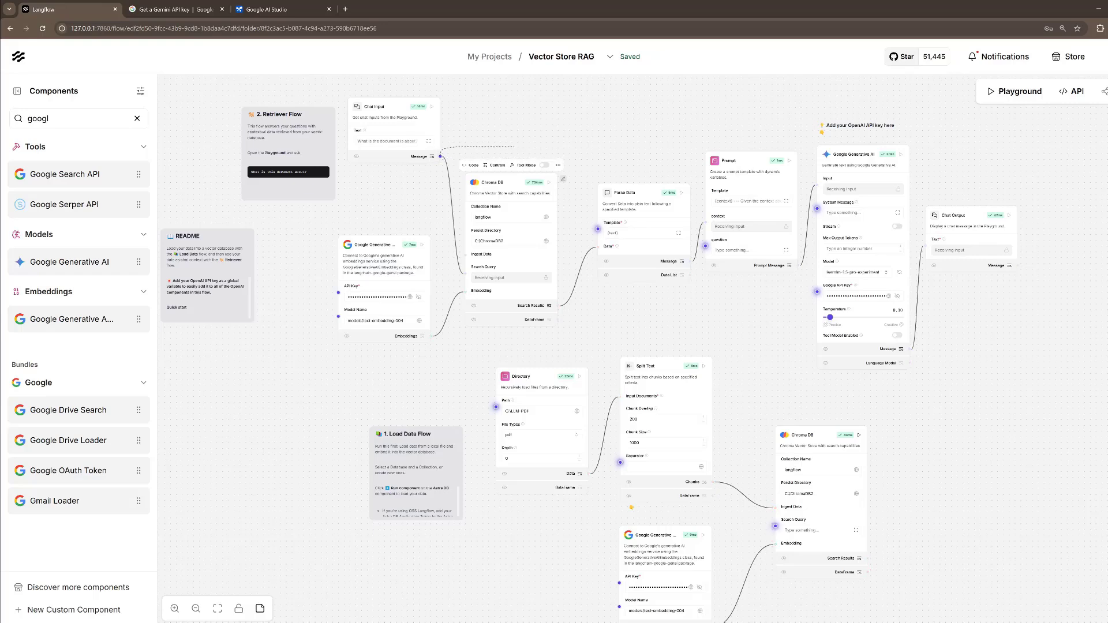
# Connect Chat Input's Message to Prompt's question, move the Prompt component slightly up, and open the Playground.
pyautogui.moveTo(440, 157); pyautogui.dragTo(706, 246)
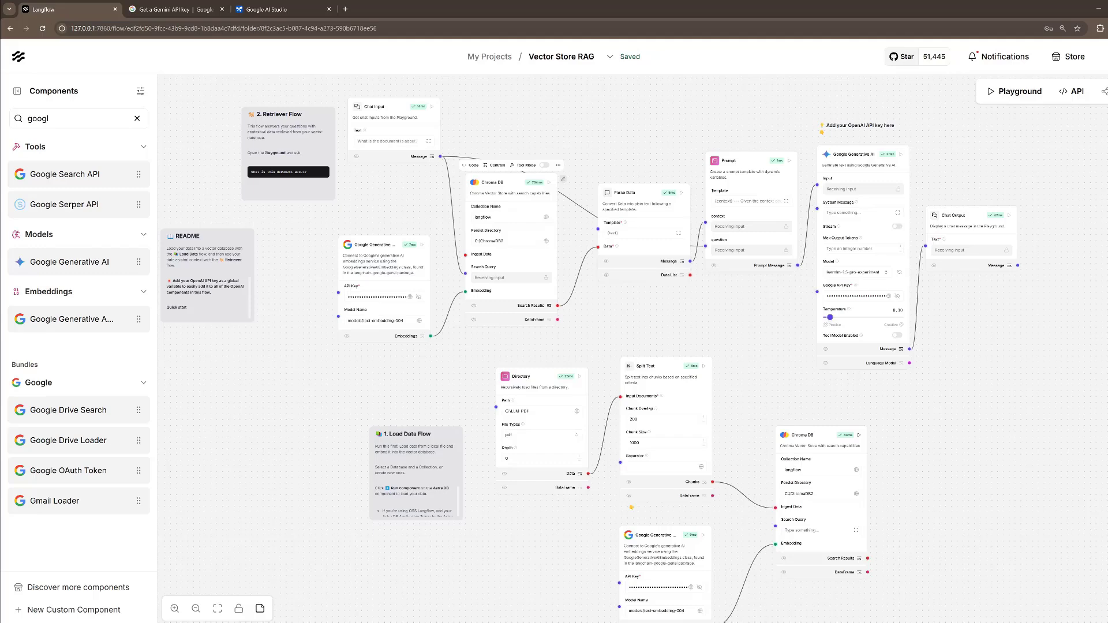
pyautogui.moveTo(755, 161); pyautogui.dragTo(754, 121)
pyautogui.click(1014, 91)
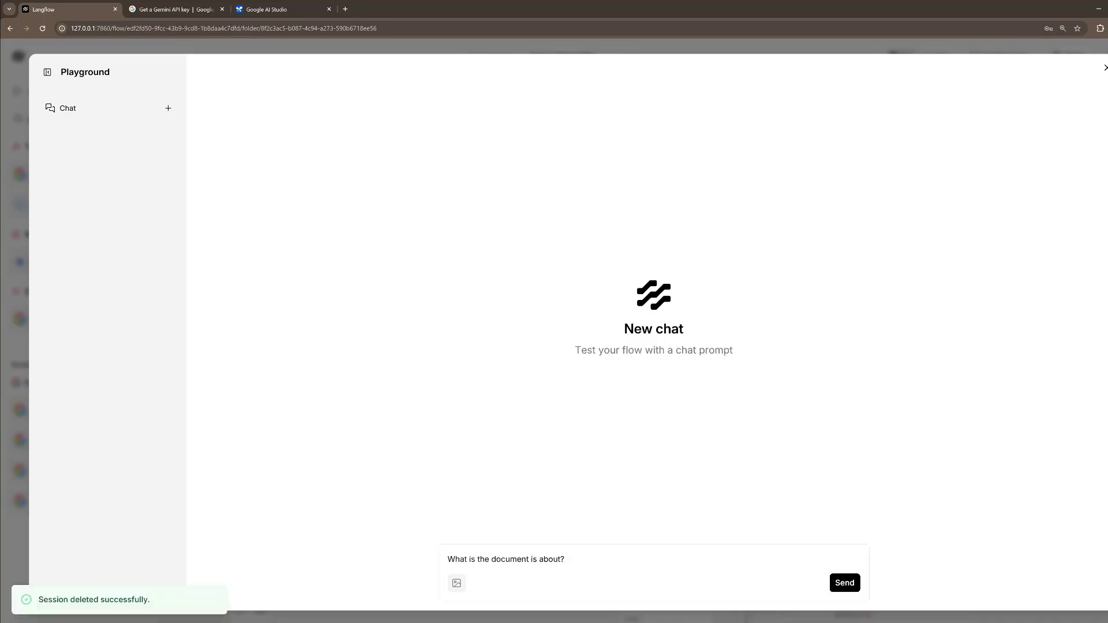
# Send the prefilled question "What is the document is about?" in the Playground chat and read through the AI's answer.
pyautogui.click(516, 559)
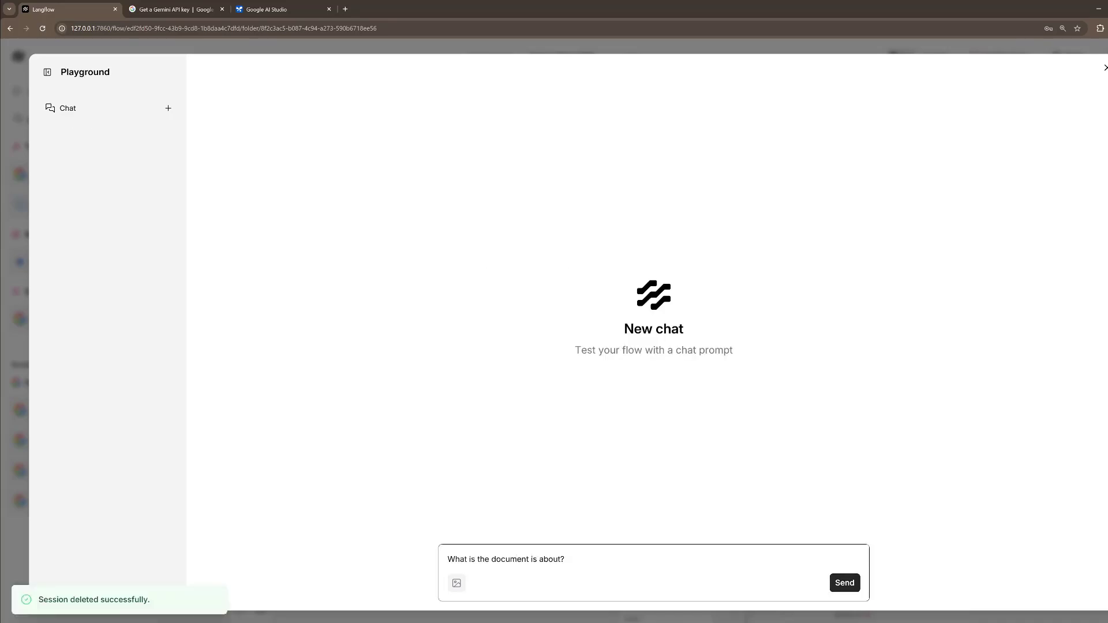
pyautogui.click(845, 583)
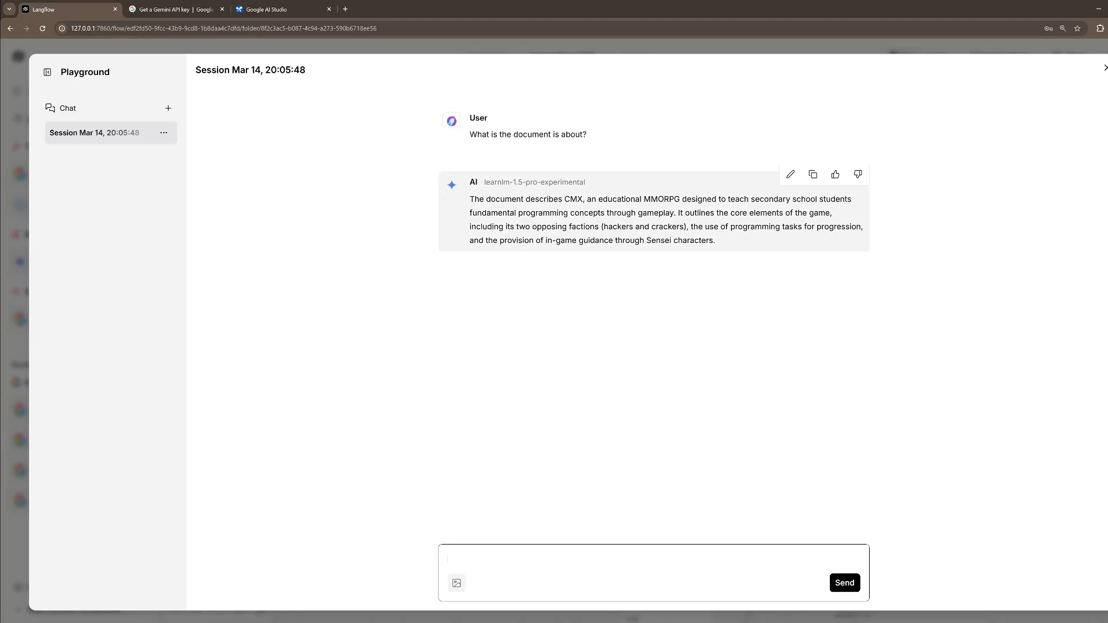
pyautogui.moveTo(490, 199); pyautogui.dragTo(708, 241)
pyautogui.click(709, 241)
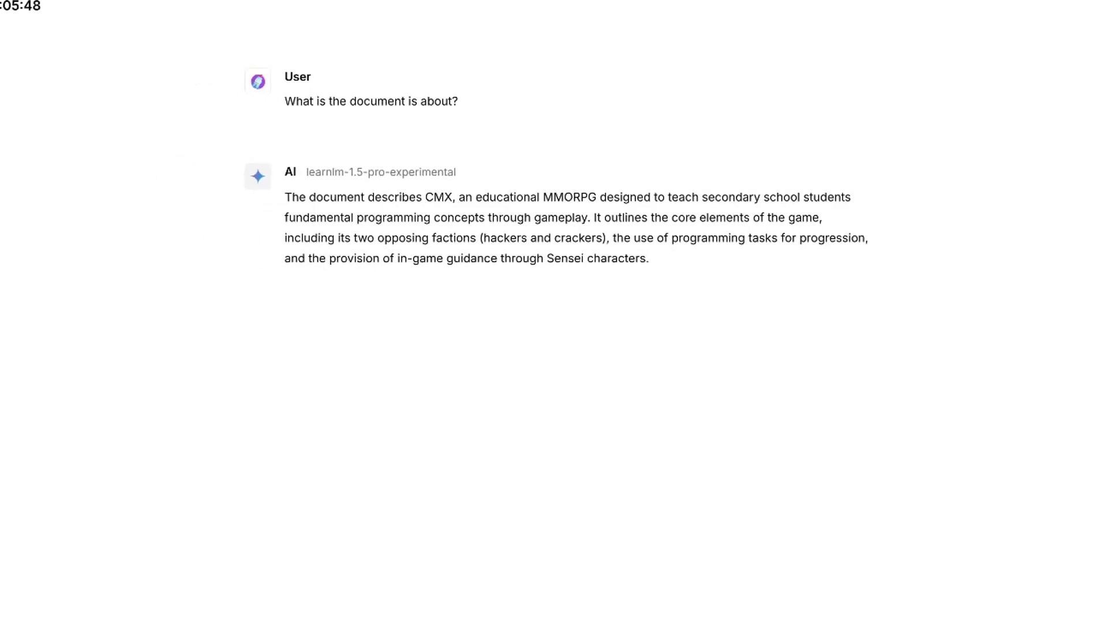
# Ask the follow-up question "tell me more about the scenario of the game" in the same chat session.
pyautogui.write('tell me more about e')
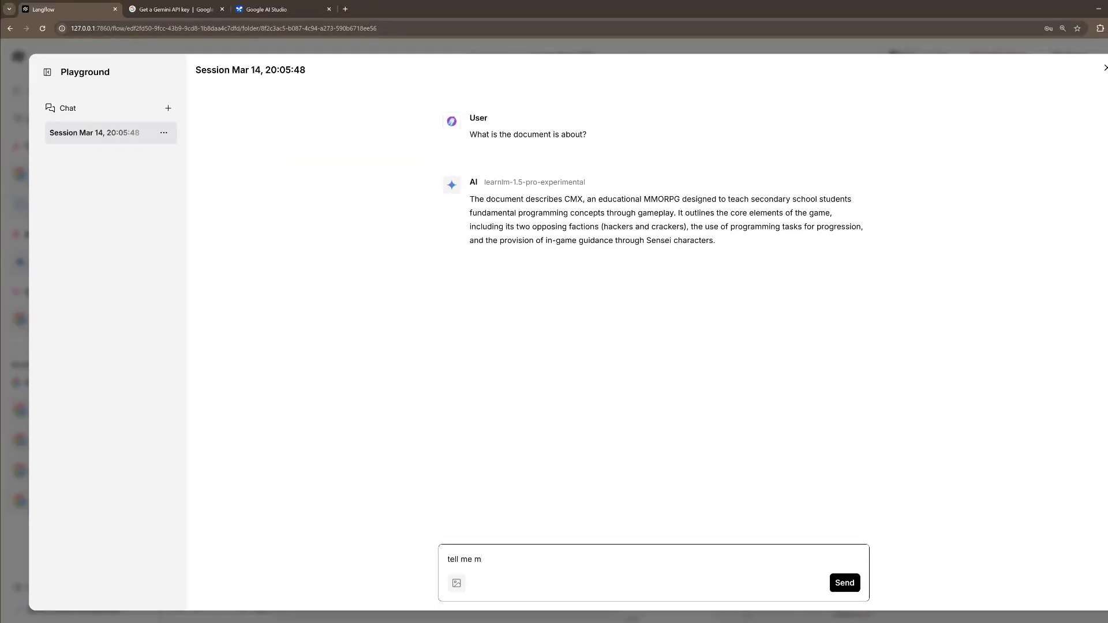
pyautogui.write('h')
pyautogui.press('BackSpace')
pyautogui.press('BackSpace')
pyautogui.write('the scenario')
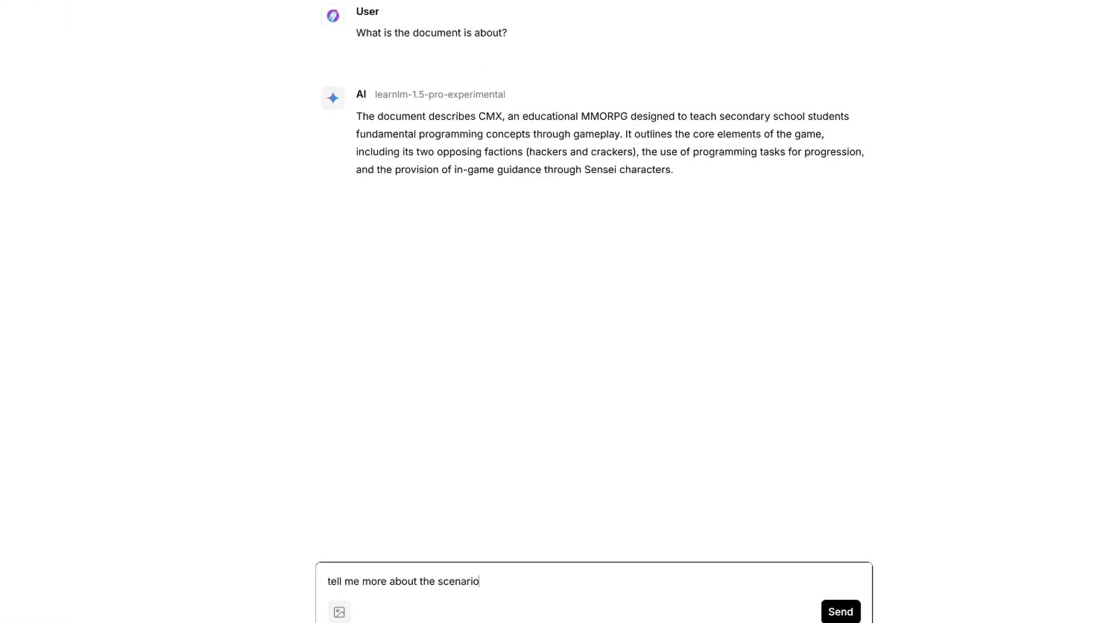
pyautogui.write(' of the game')
pyautogui.press('Return')
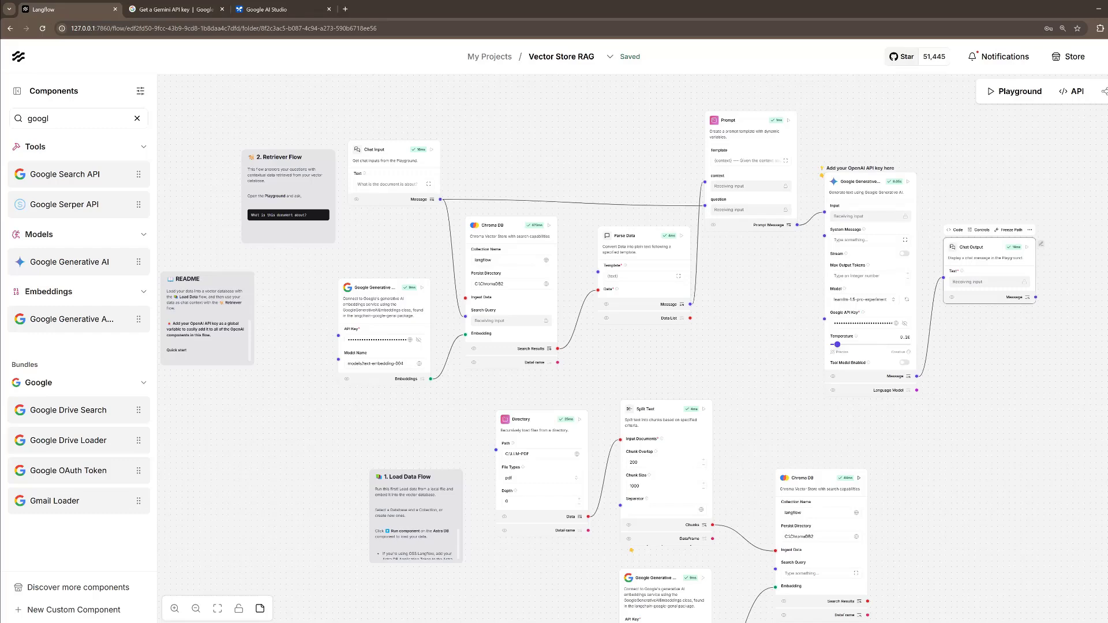
# Review the completed retriever and load data flows on the canvas and open the flow's API integration code.
pyautogui.moveTo(533, 561); pyautogui.dragTo(521, 525)
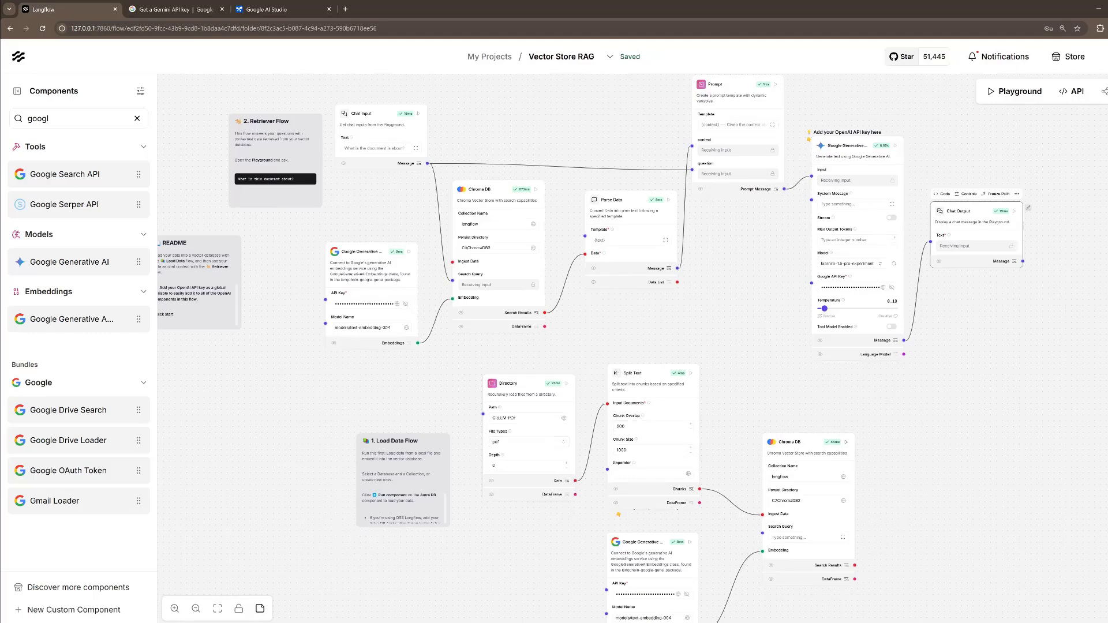
pyautogui.moveTo(618, 514); pyautogui.dragTo(572, 415)
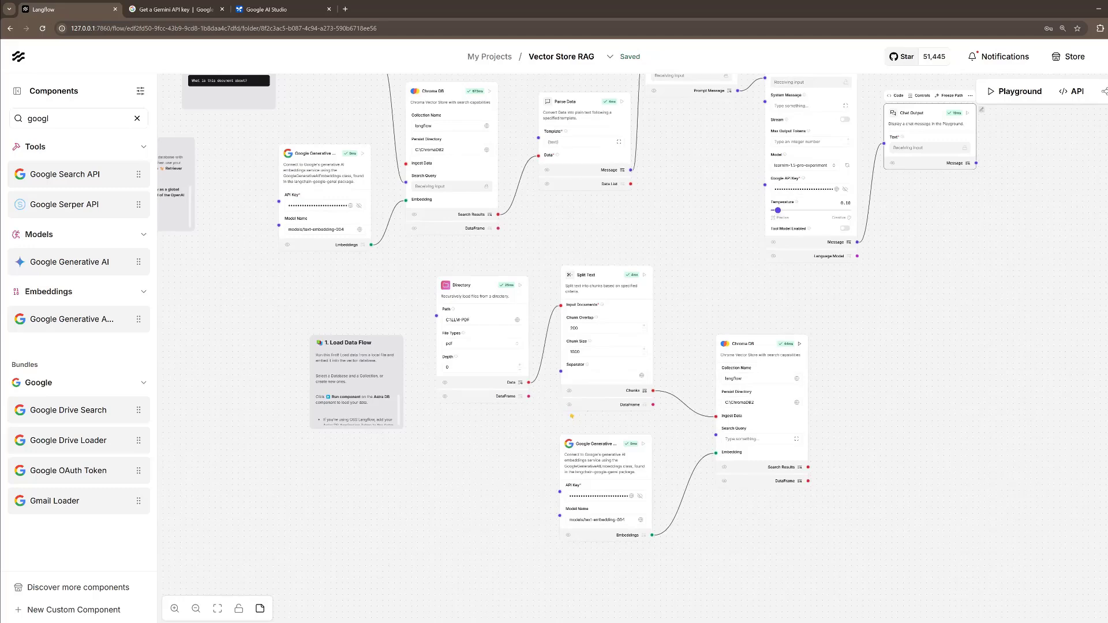
pyautogui.moveTo(572, 416); pyautogui.dragTo(552, 573)
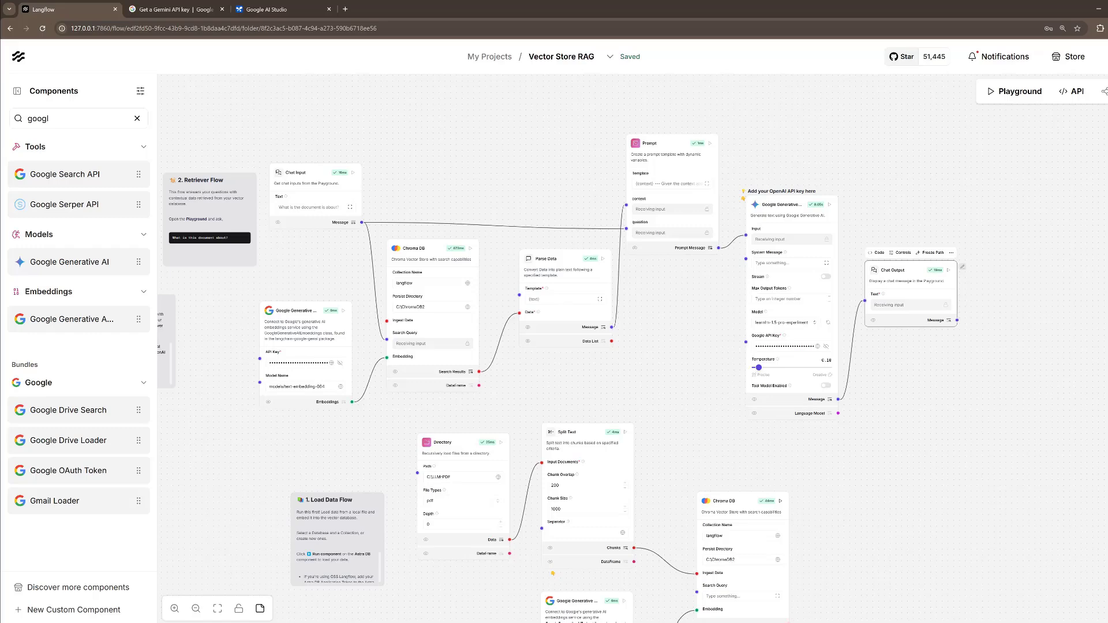
pyautogui.click(1072, 91)
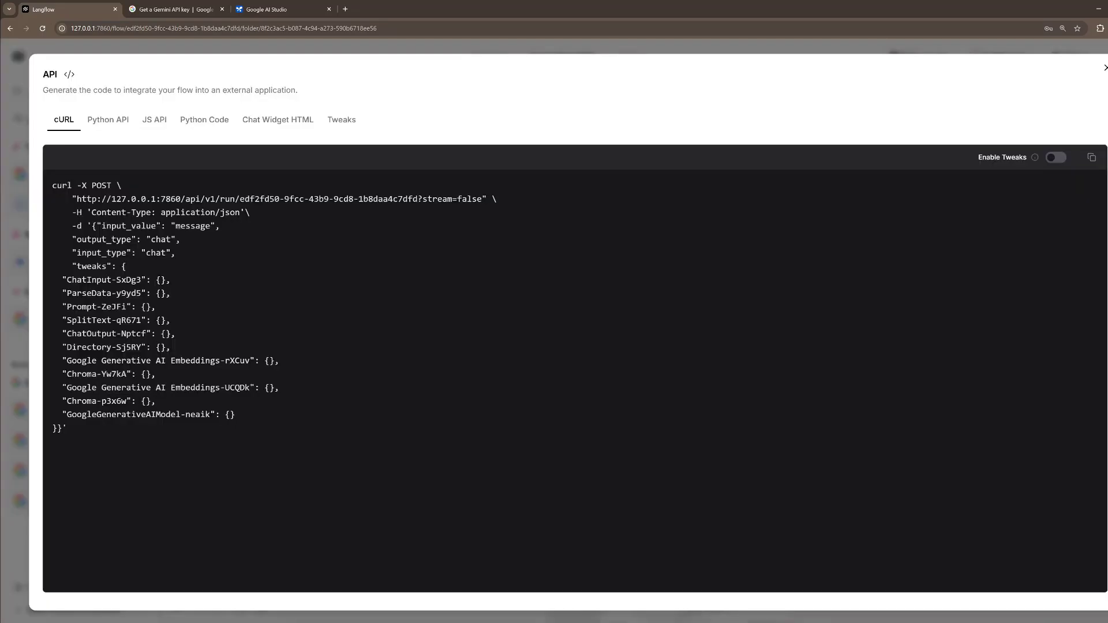